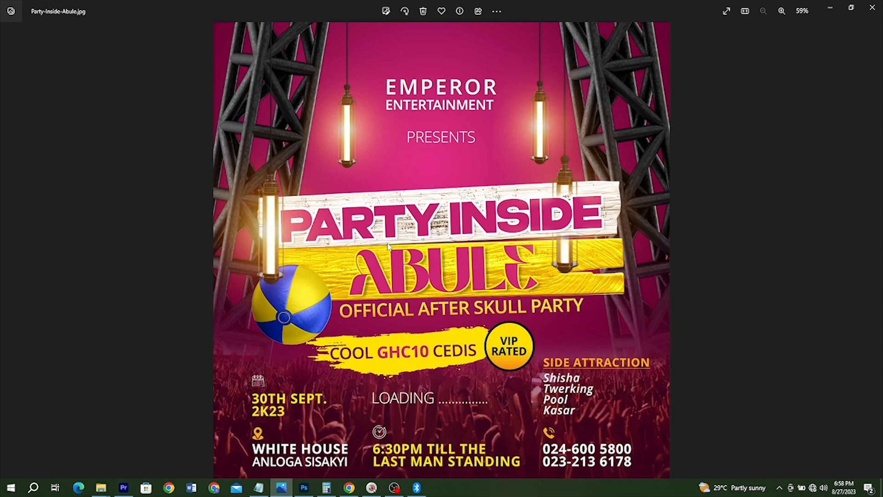
Step: Switch to Photoshop and create a new RGB document 210 × 210 mm at 300 pixels/inch with a white background
{"action": "left_click", "coordinate": [304, 488]}
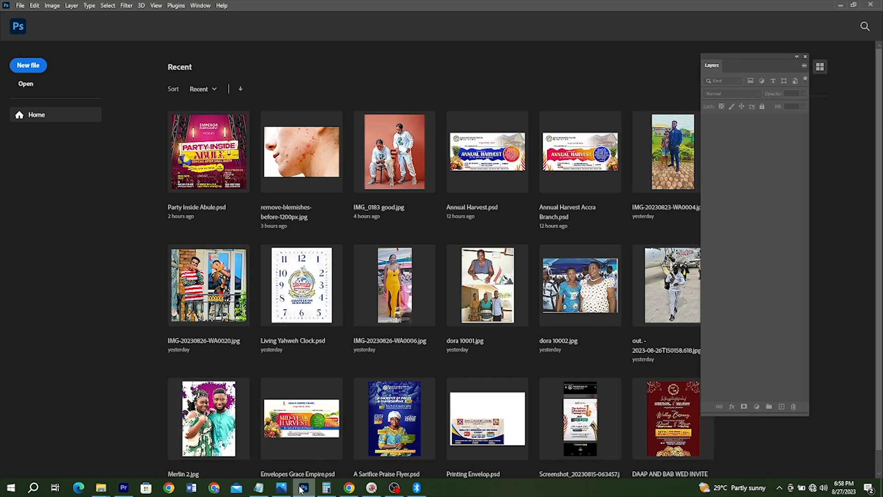
{"action": "left_click", "coordinate": [19, 66]}
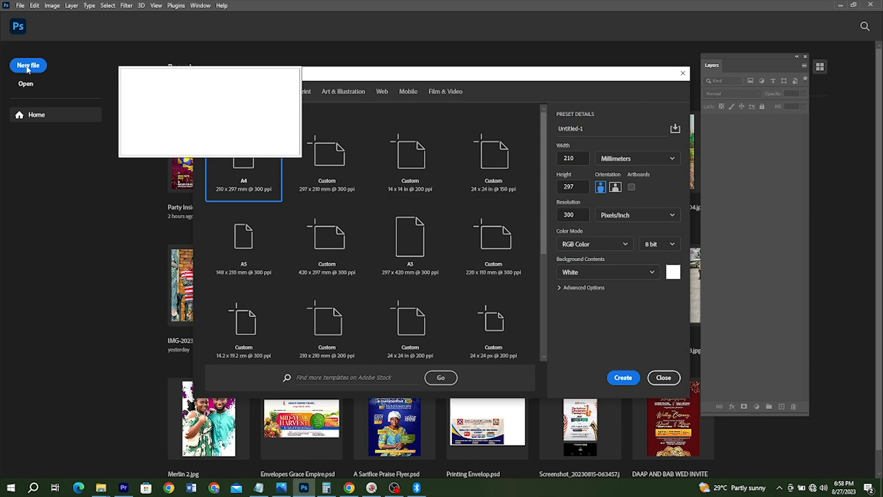
{"action": "left_click", "coordinate": [567, 184]}
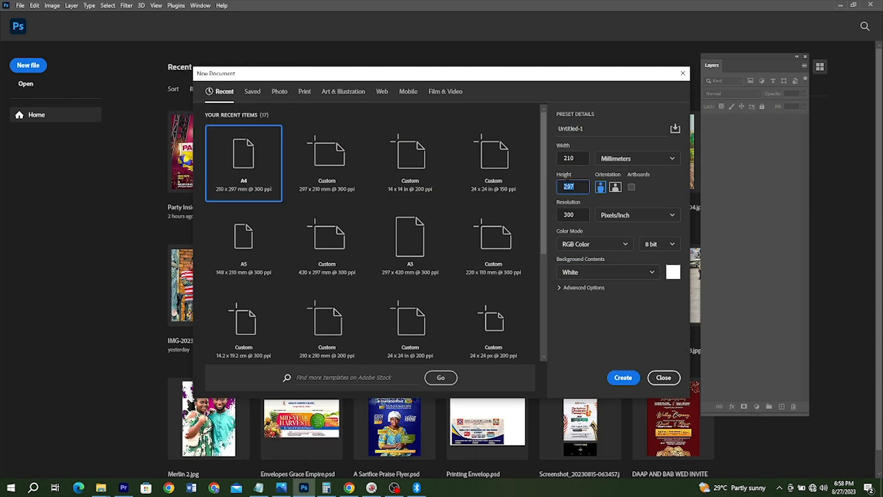
{"action": "type", "text": "210"}
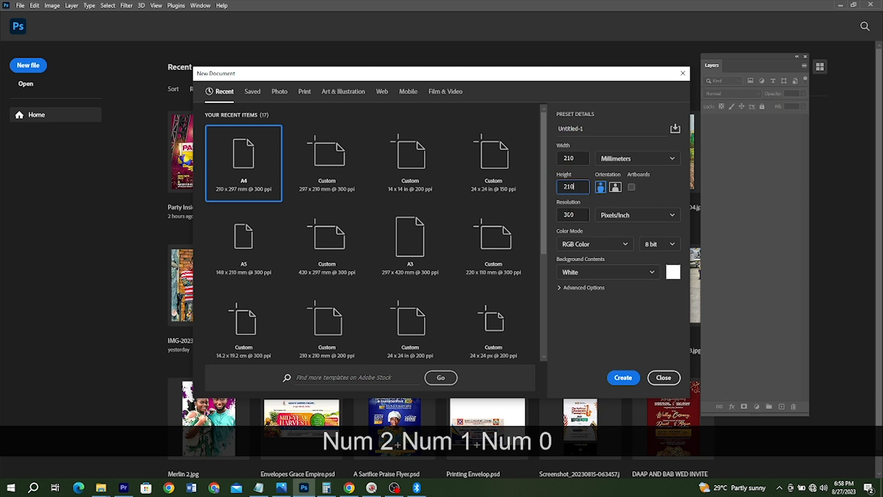
{"action": "left_click", "coordinate": [616, 376]}
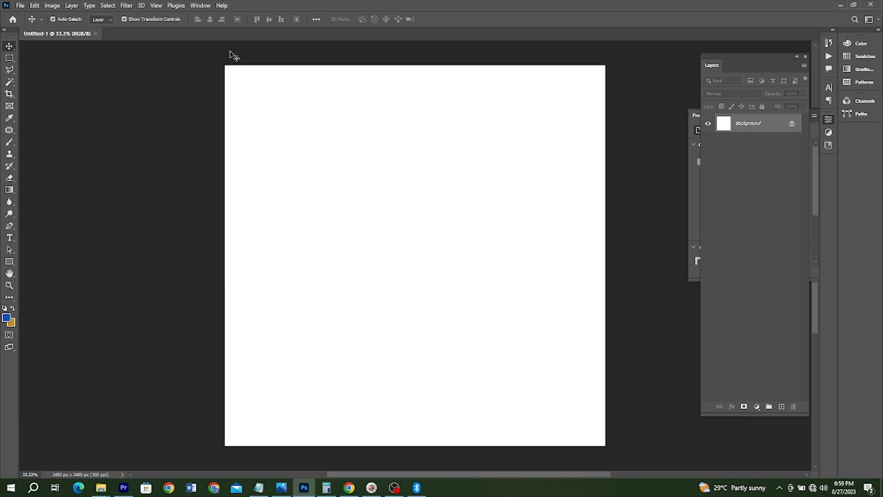
Step: Switch to the Essentials (Default) workspace and reset its layout
{"action": "left_click", "coordinate": [202, 6]}
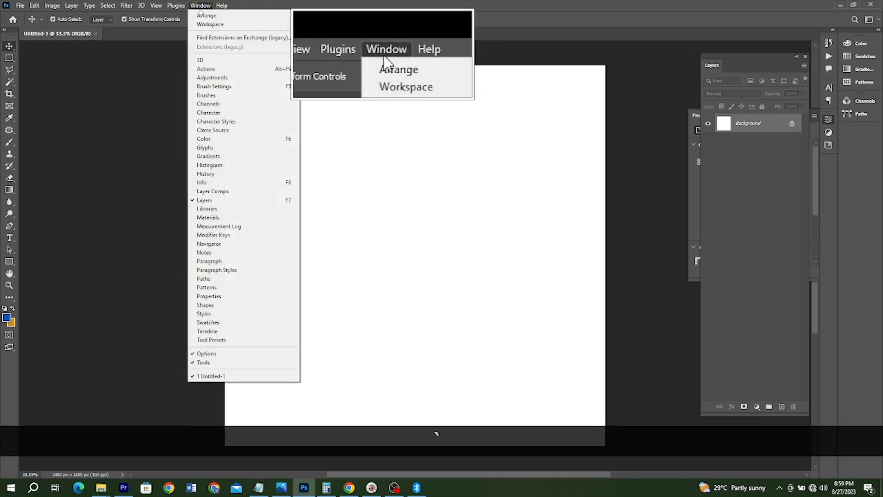
{"action": "left_click", "coordinate": [212, 23]}
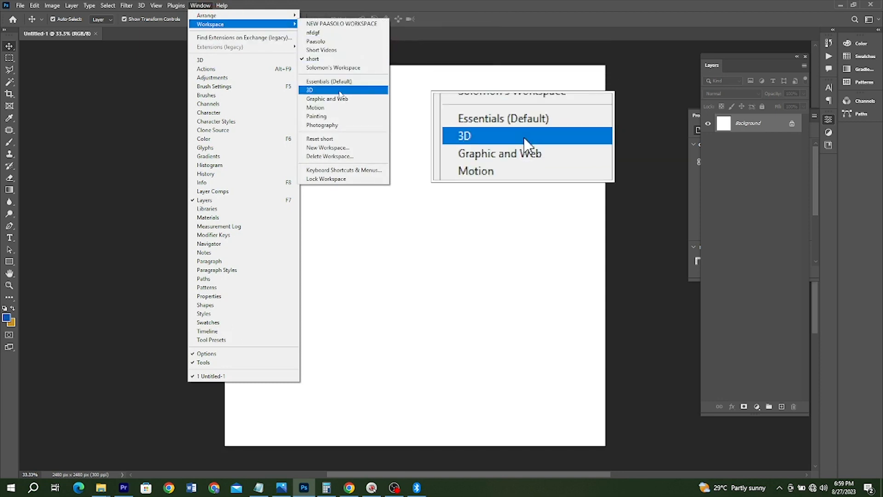
{"action": "left_click", "coordinate": [342, 83]}
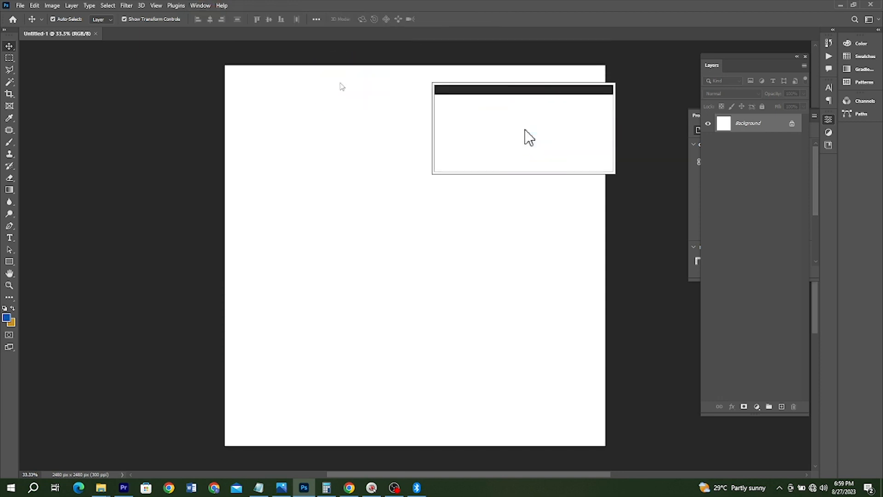
{"action": "left_click", "coordinate": [200, 8]}
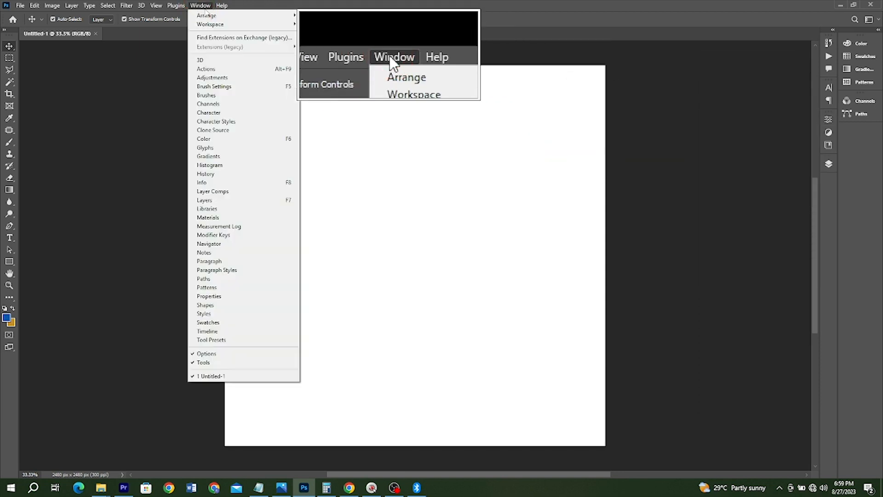
{"action": "mouse_move", "coordinate": [225, 28]}
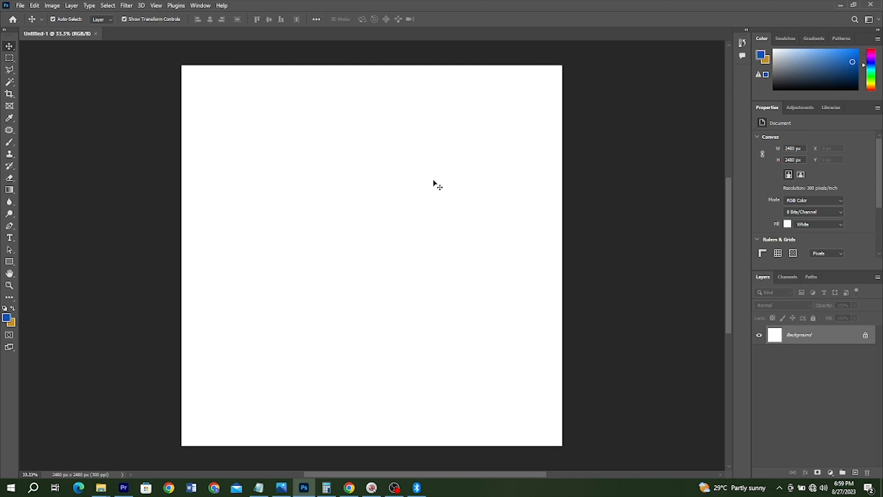
Step: Collapse the Properties, Adjustments and Libraries group to icons and shorten the Color panel to give the layer list more room
{"action": "left_click_drag", "start_coordinate": [848, 106], "coordinate": [746, 81]}
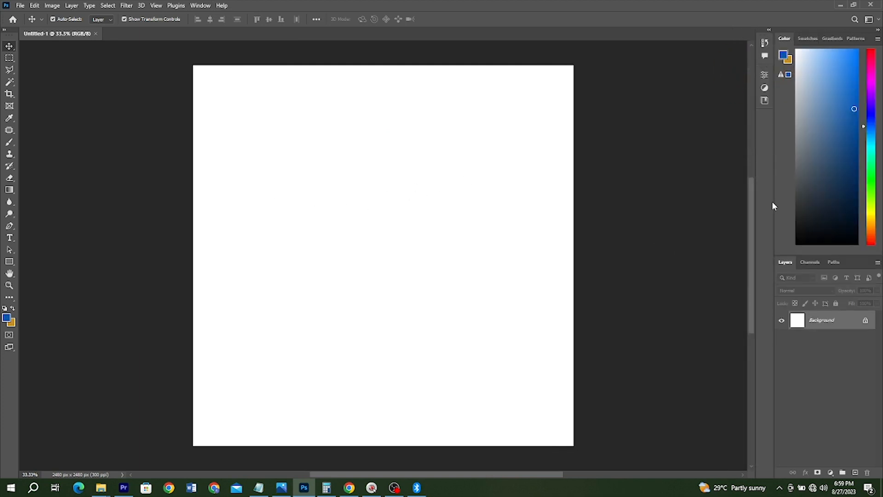
{"action": "left_click_drag", "start_coordinate": [783, 252], "coordinate": [783, 116]}
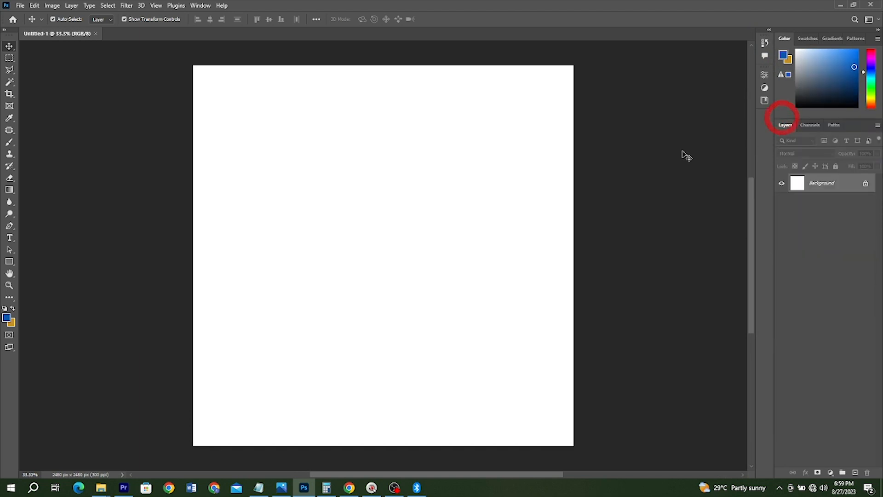
Step: Draw a white rectangle of about 2528 × 2528 px covering the whole canvas
{"action": "left_click", "coordinate": [10, 264]}
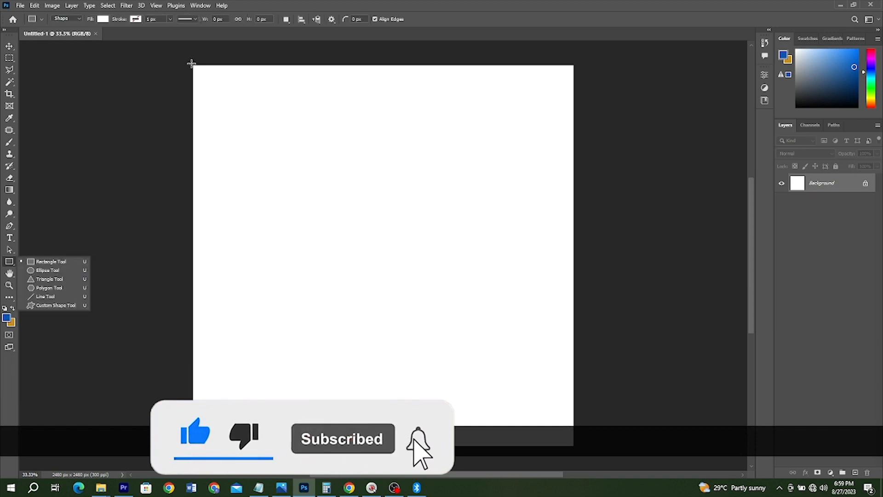
{"action": "left_click_drag", "start_coordinate": [193, 66], "coordinate": [579, 451]}
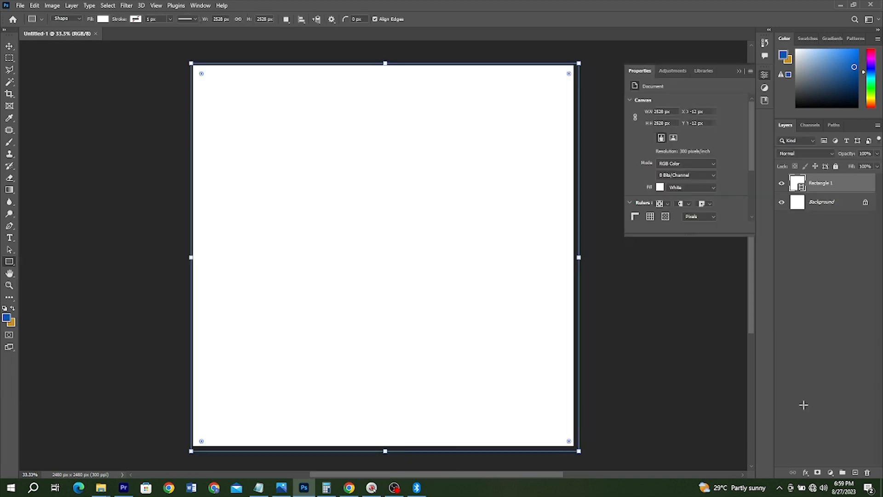
Step: Apply a radial Gradient Overlay to the rectangle, from pink e32c81 to dark magenta 6a0031, at -90° and 116% scale
{"action": "left_click", "coordinate": [805, 473]}
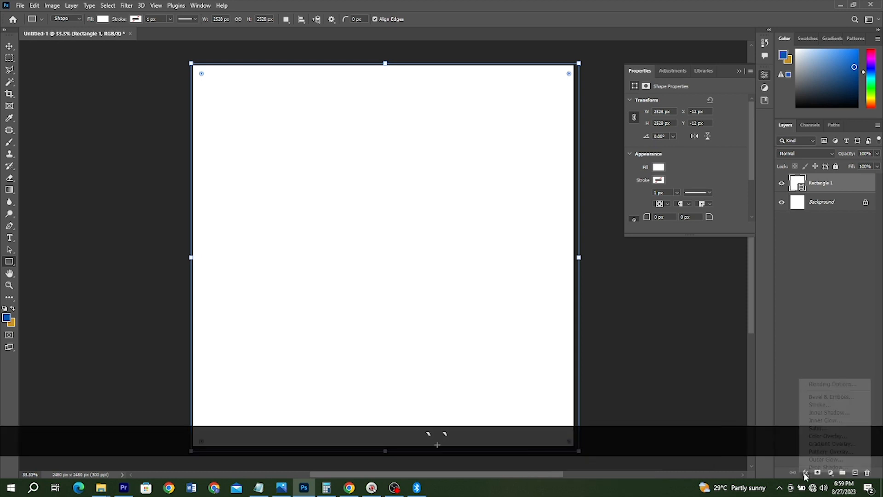
{"action": "left_click", "coordinate": [820, 445]}
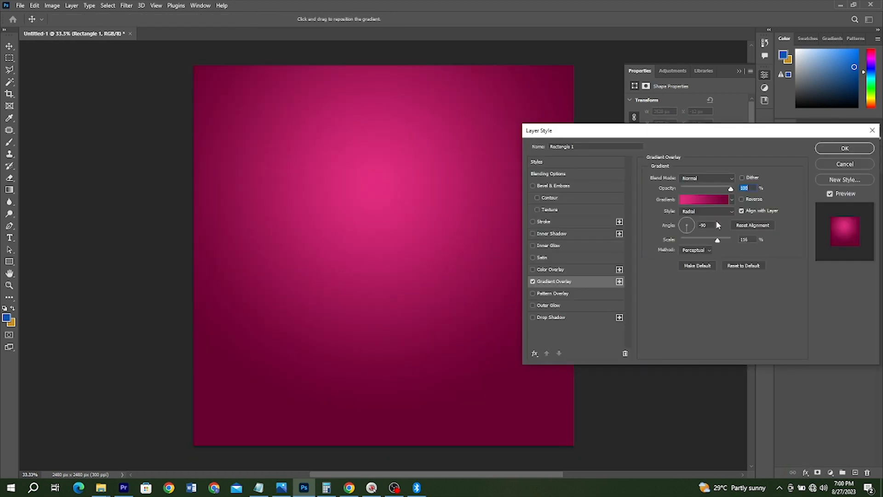
{"action": "left_click", "coordinate": [704, 199]}
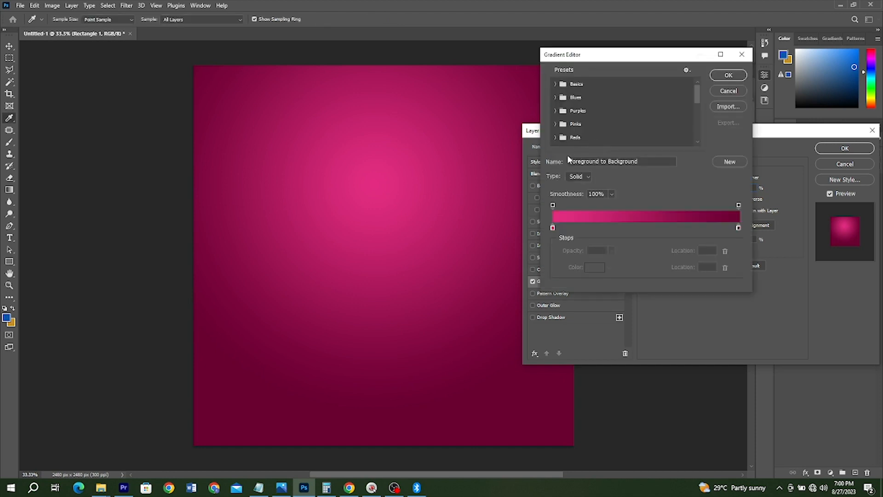
{"action": "scroll", "coordinate": [568, 157], "scroll_direction": "down", "scroll_amount": 2}
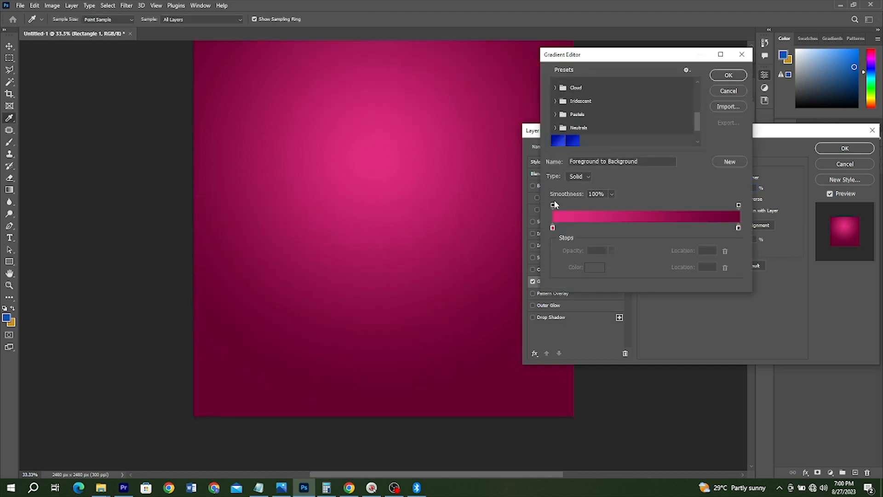
{"action": "left_click", "coordinate": [552, 227]}
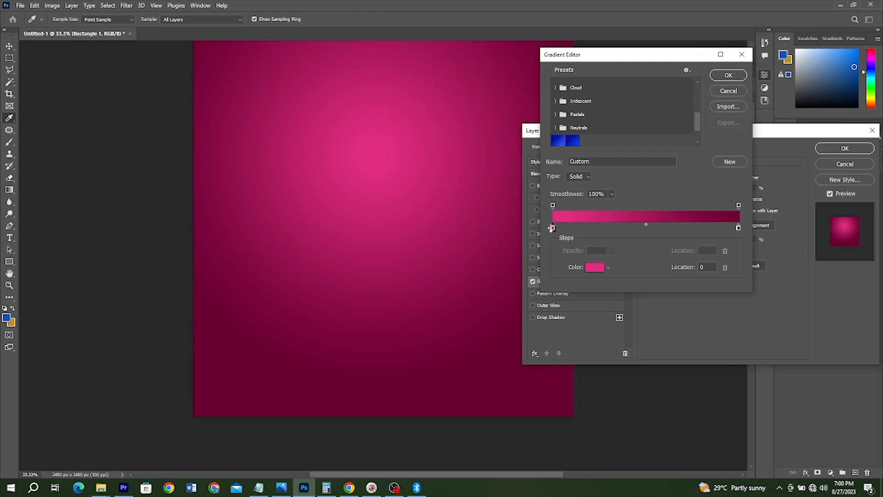
{"action": "double_click", "coordinate": [552, 227]}
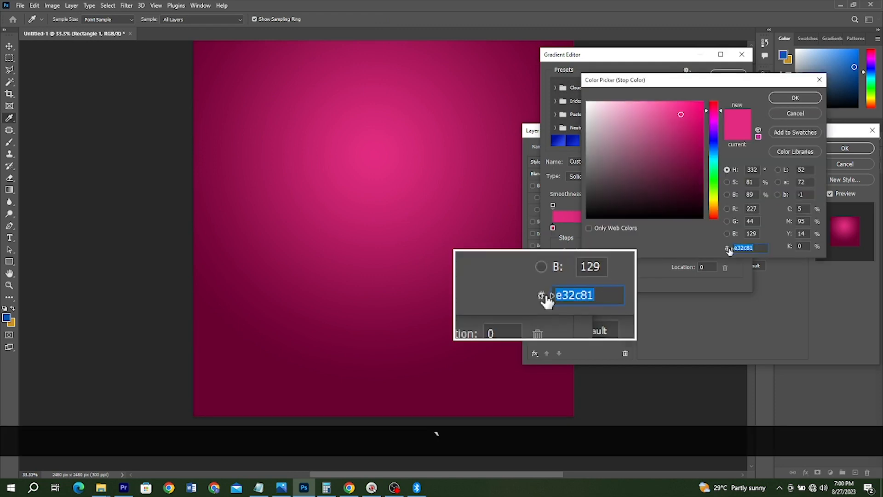
{"action": "left_click", "coordinate": [808, 97]}
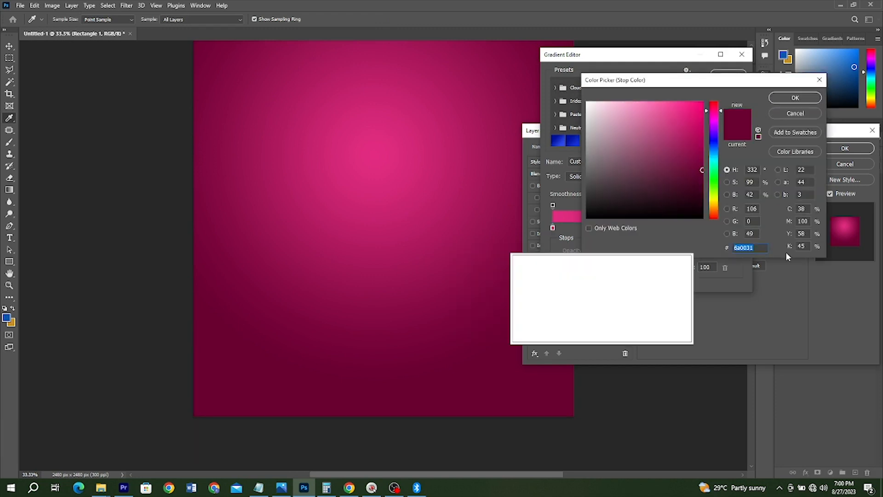
{"action": "left_click", "coordinate": [797, 97]}
{"action": "left_click", "coordinate": [728, 75]}
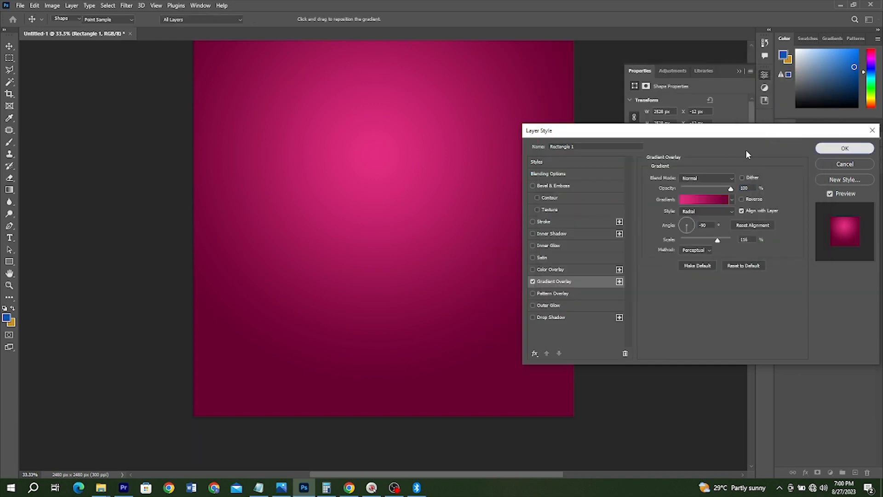
{"action": "key", "text": "Return"}
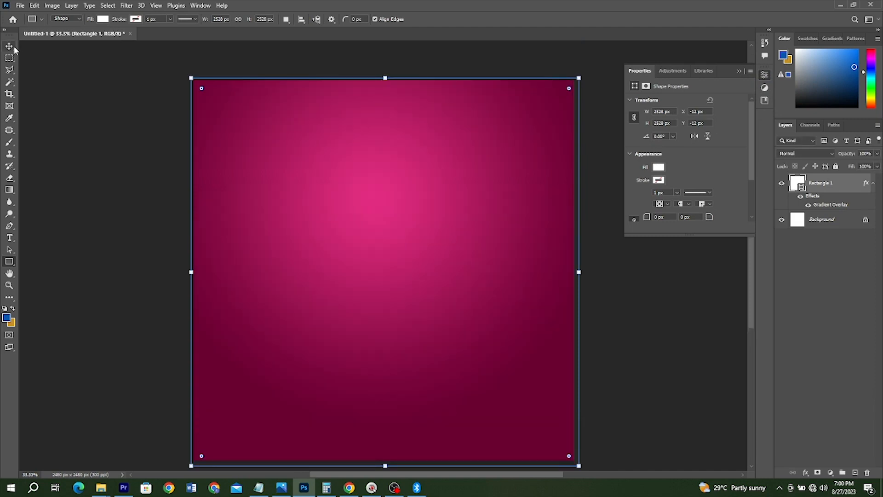
Step: Place the BACKGROUND crowd image from the TUTORIALS folder along the canvas's lower edge and set its opacity to 71%
{"action": "left_click", "coordinate": [14, 48]}
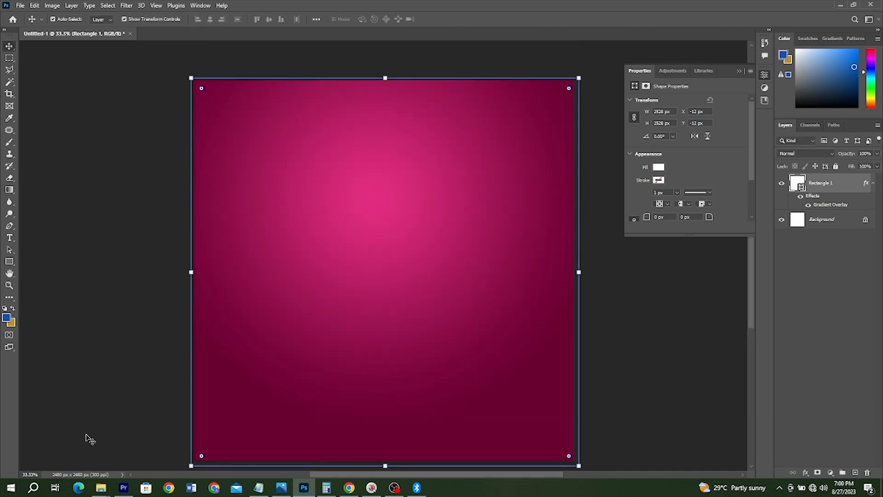
{"action": "left_click", "coordinate": [101, 488]}
{"action": "left_click", "coordinate": [71, 455]}
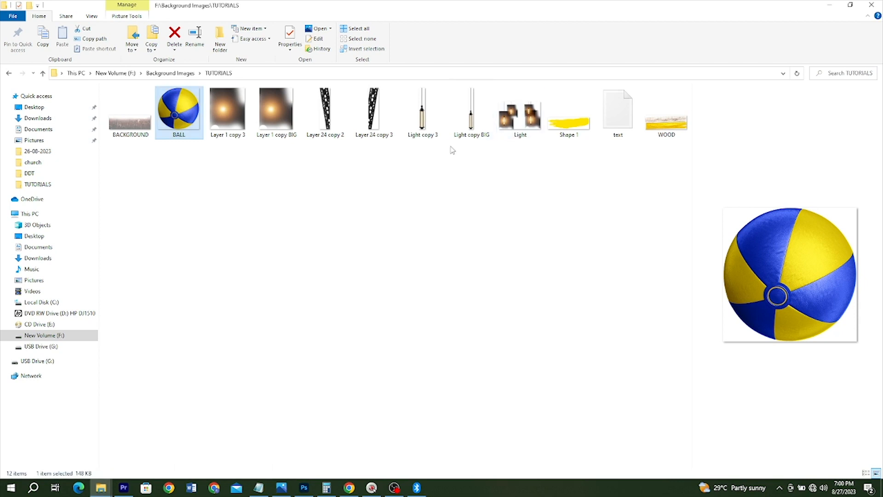
{"action": "double_click", "coordinate": [130, 116]}
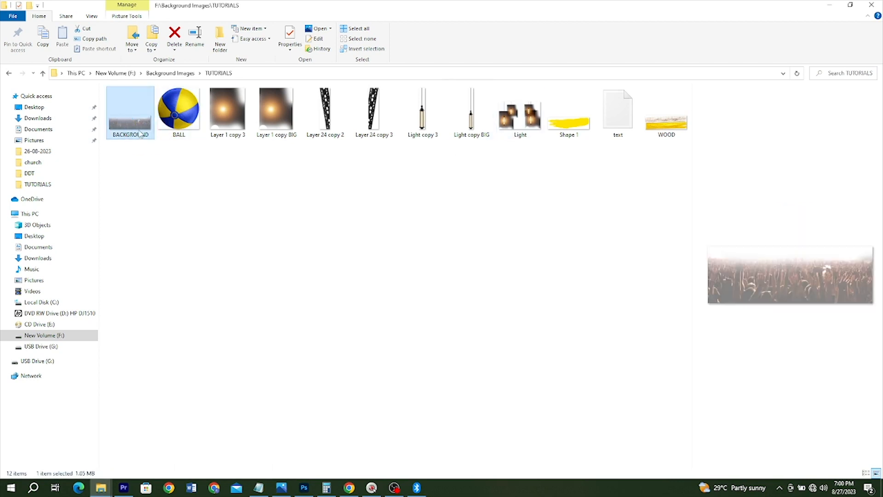
{"action": "left_click_drag", "start_coordinate": [140, 134], "coordinate": [399, 409]}
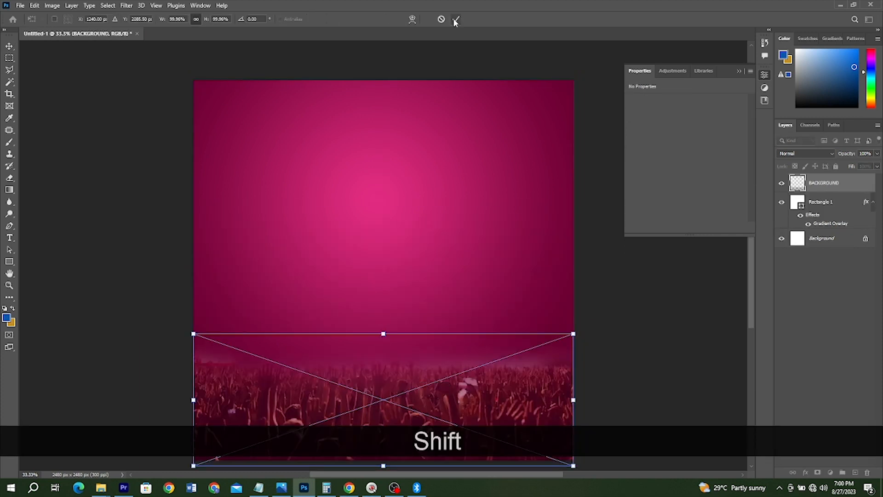
{"action": "left_click", "coordinate": [455, 20]}
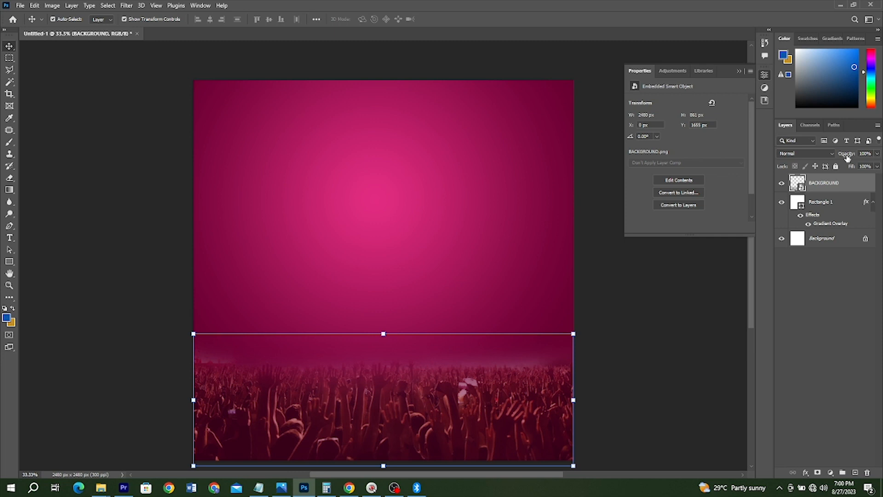
{"action": "left_click_drag", "start_coordinate": [848, 157], "coordinate": [653, 321]}
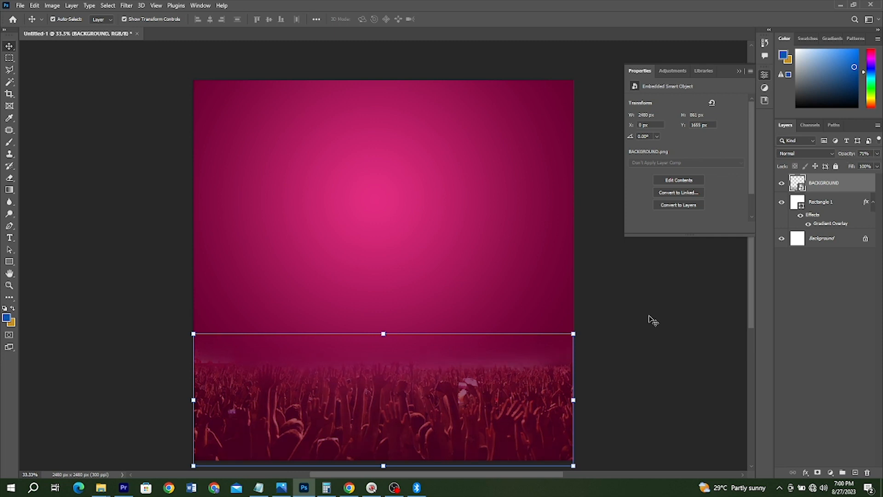
{"action": "left_click", "coordinate": [656, 282]}
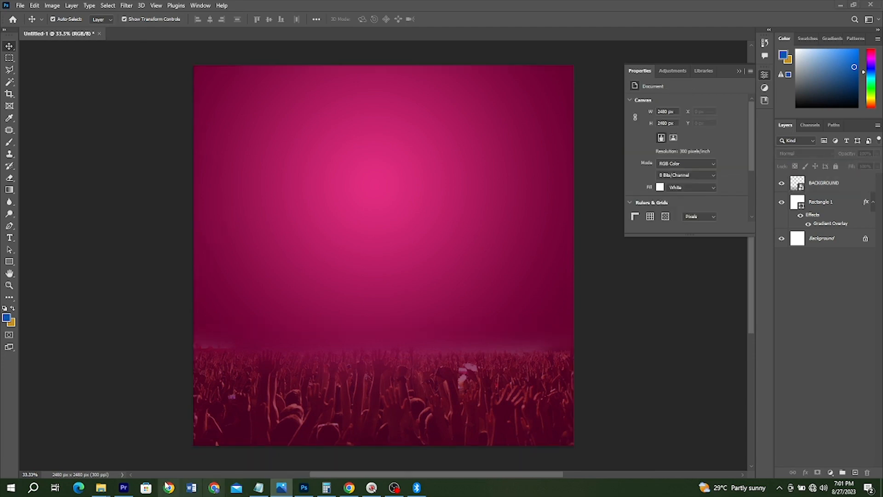
Step: Place the Layer 24 copy 3 truss image from the TUTORIALS folder flush with the canvas's left edge
{"action": "left_click", "coordinate": [101, 488]}
{"action": "left_click", "coordinate": [63, 445]}
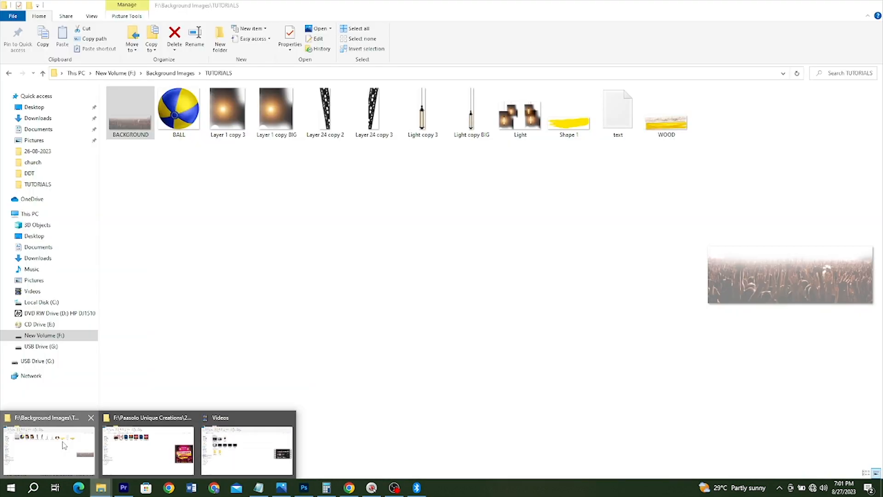
{"action": "left_click", "coordinate": [375, 119]}
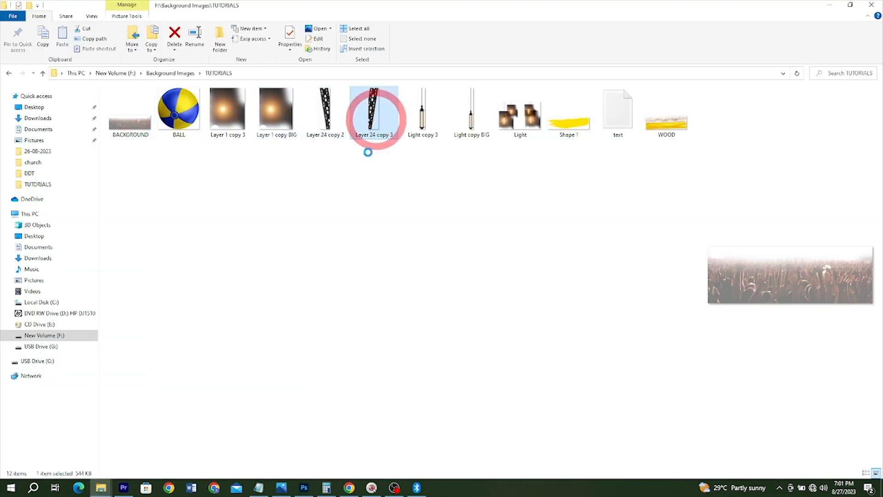
{"action": "left_click_drag", "start_coordinate": [368, 106], "coordinate": [327, 332]}
{"action": "left_click_drag", "start_coordinate": [384, 243], "coordinate": [242, 243]}
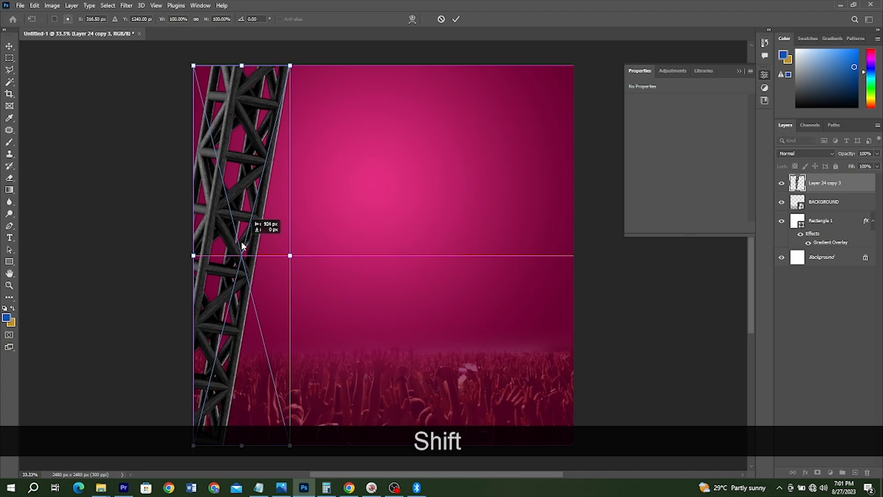
Step: Place the Layer 24 copy 2 truss image flush with the canvas's right edge
{"action": "key", "text": "alt+Tab"}
{"action": "left_click", "coordinate": [319, 119]}
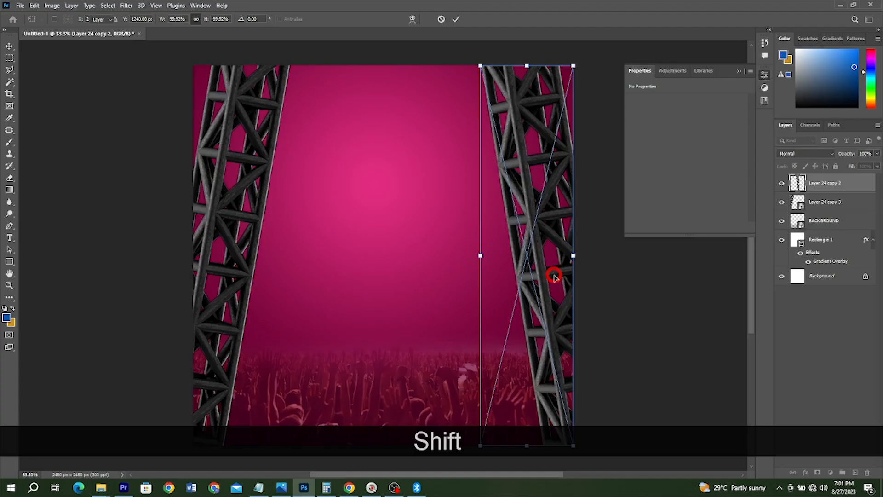
{"action": "key", "text": "Return"}
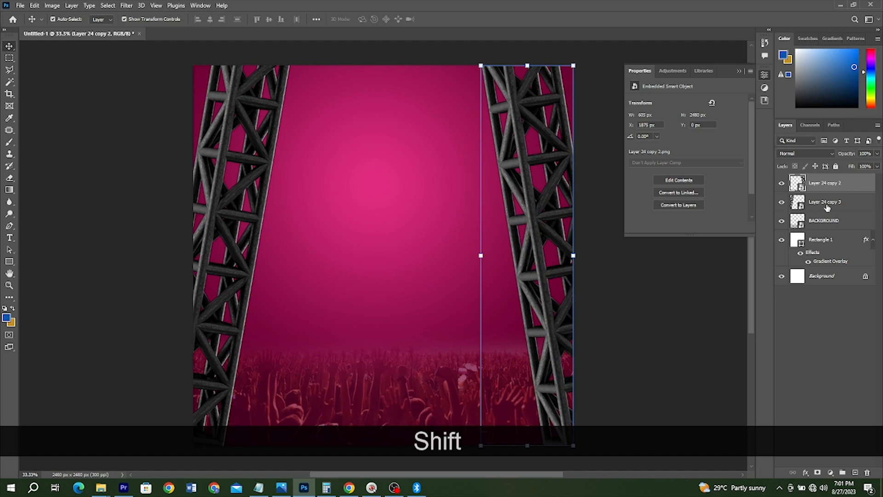
Step: Group the Layer 24 copy 2 and Layer 24 copy 3 truss layers and add a layer mask to the group
{"action": "left_click", "coordinate": [827, 207], "text": "shift"}
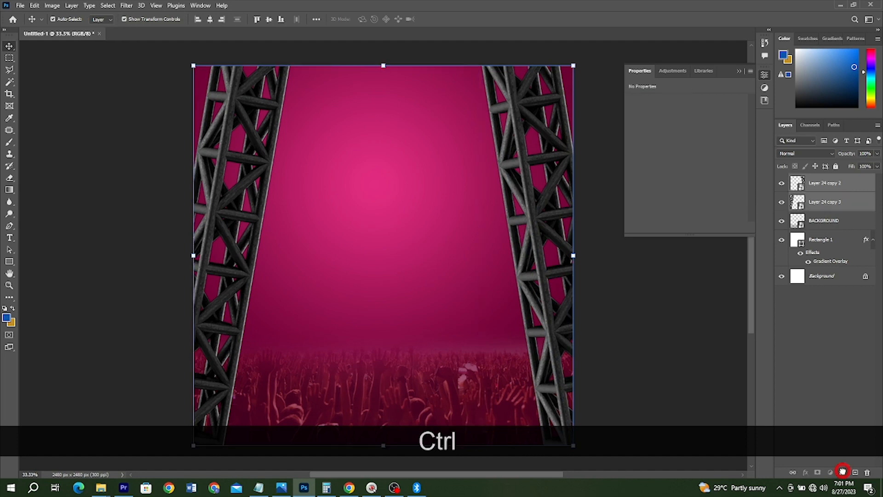
{"action": "left_click", "coordinate": [843, 471], "text": "ctrl"}
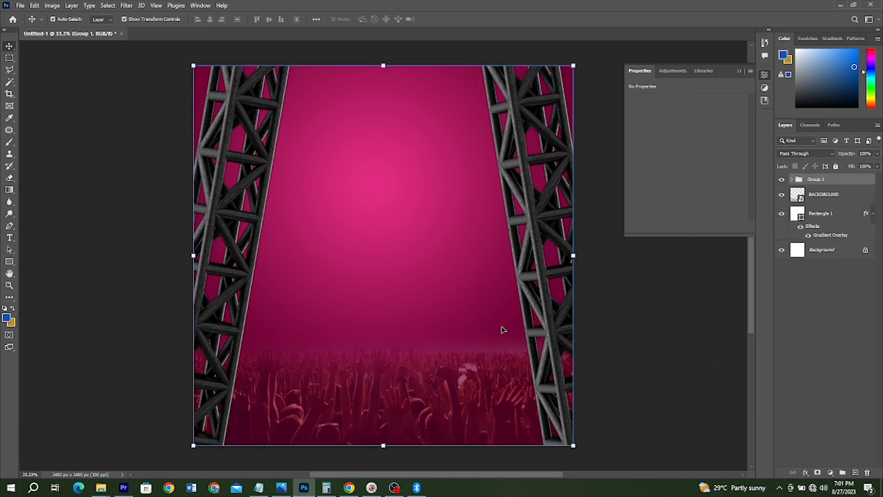
{"action": "left_click", "coordinate": [818, 474]}
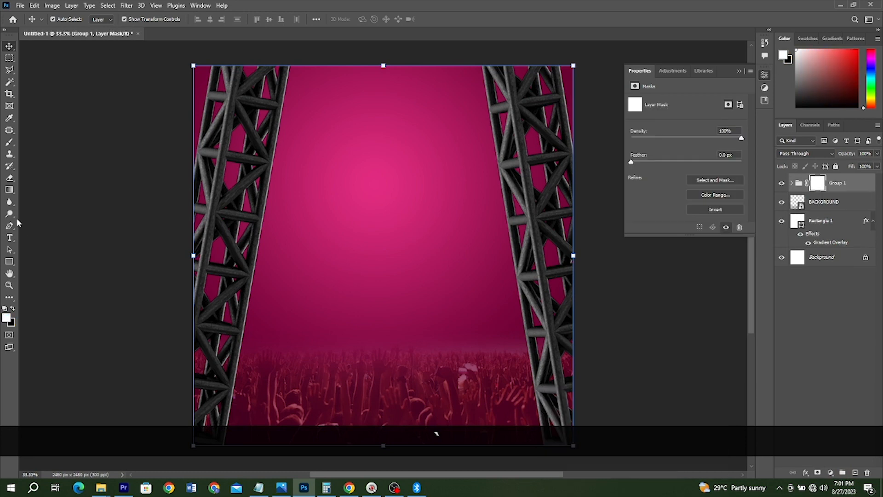
Step: Set the Gradient tool to the foreground-to-transparent preset from Basics and make black the foreground colour
{"action": "left_click", "coordinate": [9, 190]}
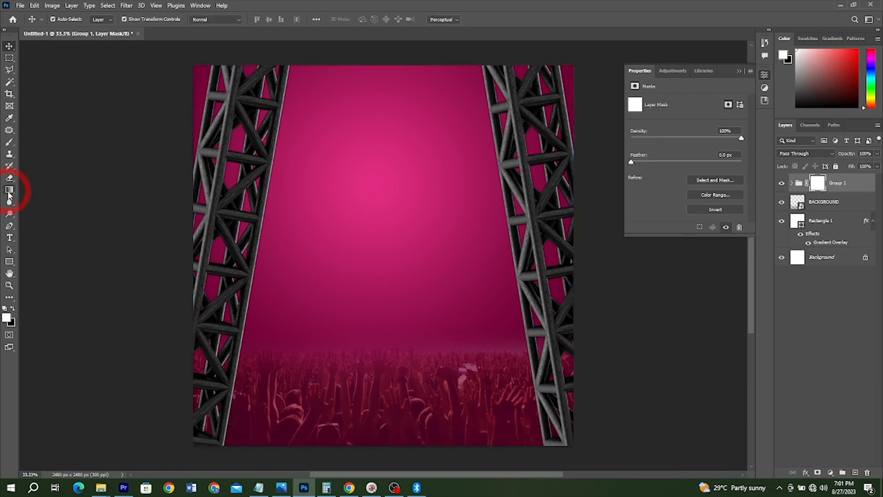
{"action": "left_click", "coordinate": [90, 19]}
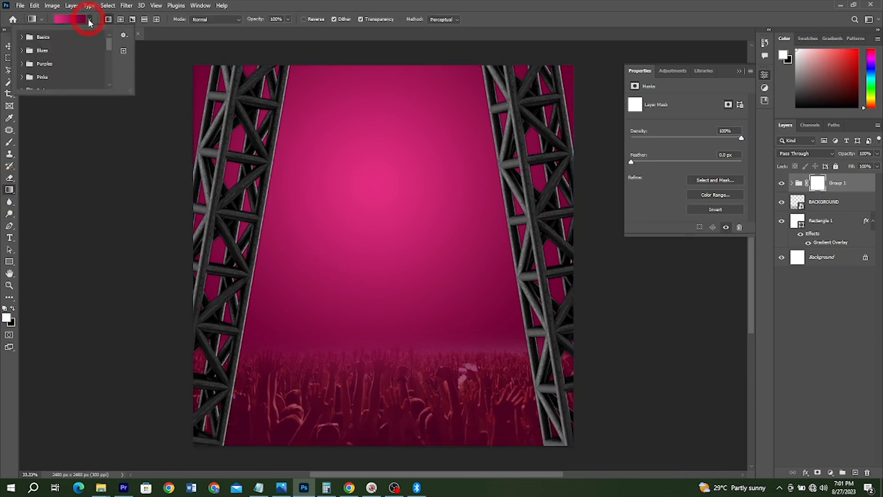
{"action": "left_click", "coordinate": [21, 36]}
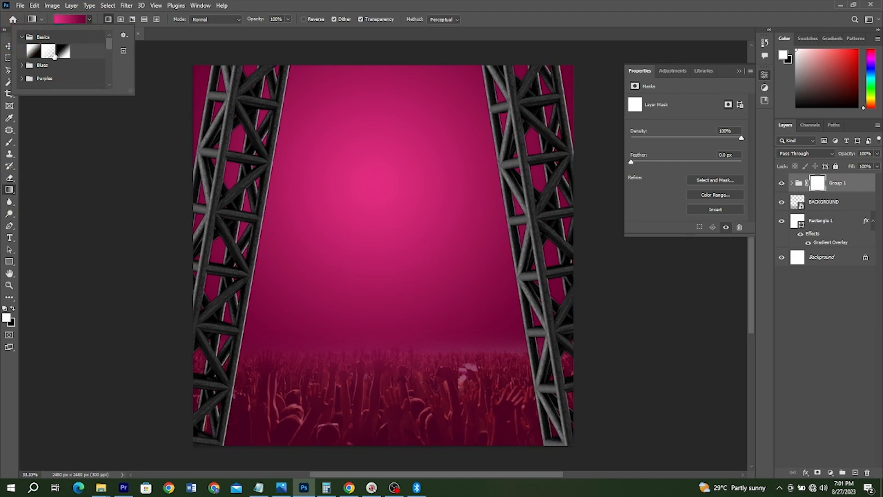
{"action": "left_click", "coordinate": [48, 52]}
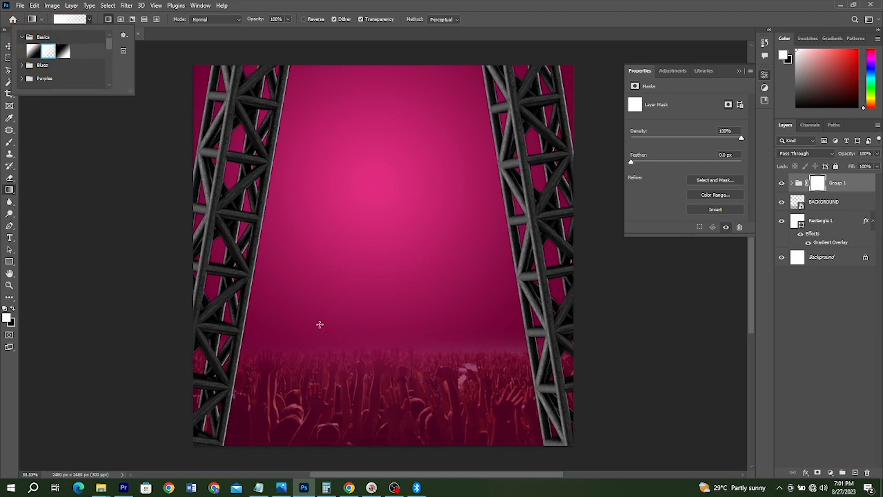
{"action": "left_click_drag", "start_coordinate": [375, 408], "coordinate": [379, 312]}
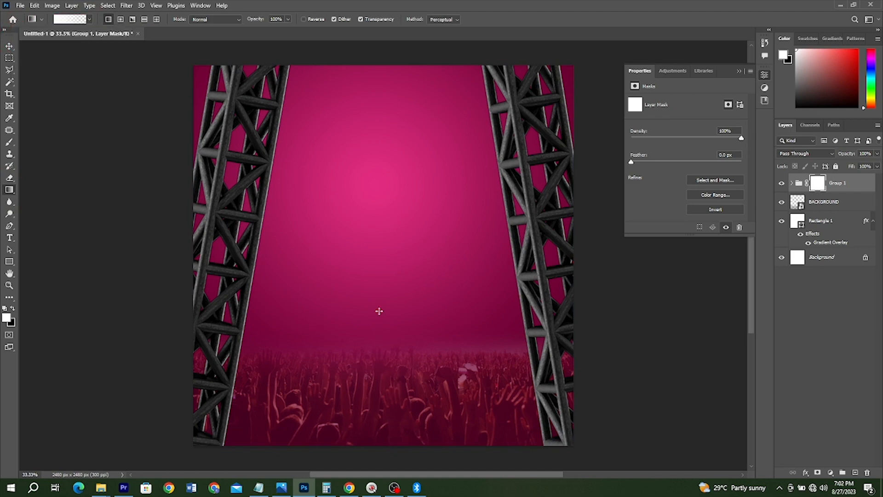
{"action": "left_click_drag", "start_coordinate": [353, 270], "coordinate": [353, 401]}
{"action": "left_click", "coordinate": [13, 308]}
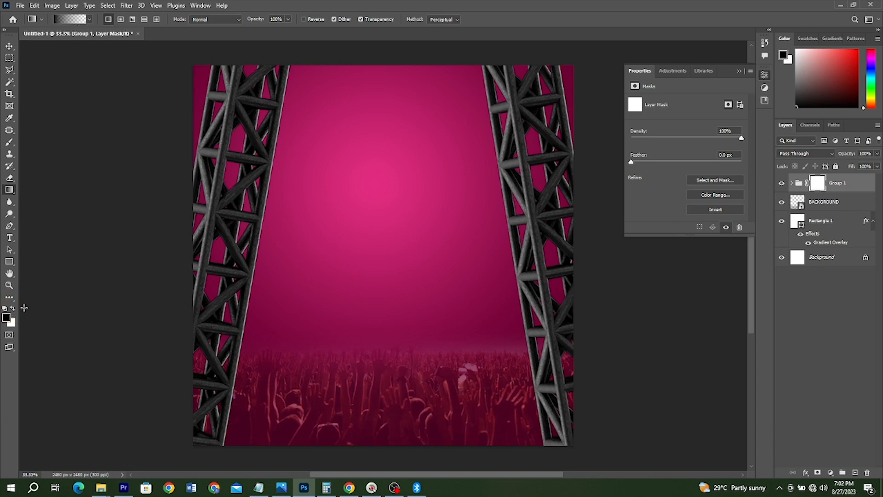
{"action": "left_click_drag", "start_coordinate": [359, 360], "coordinate": [354, 174]}
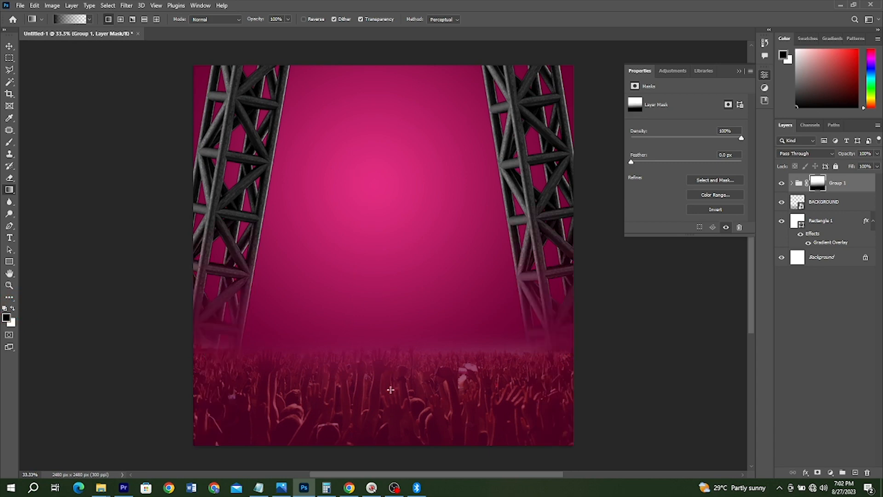
{"action": "key", "text": "ctrl+z"}
{"action": "key", "text": "ctrl+z"}
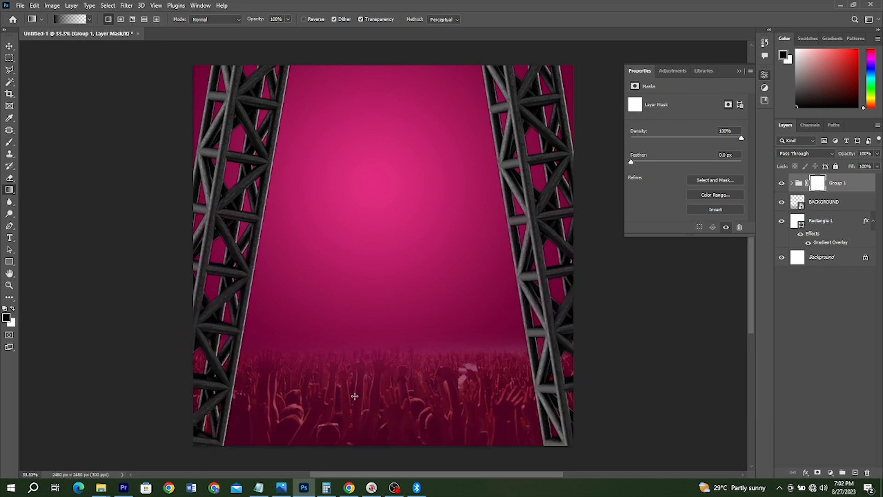
{"action": "key", "text": "ctrl+z"}
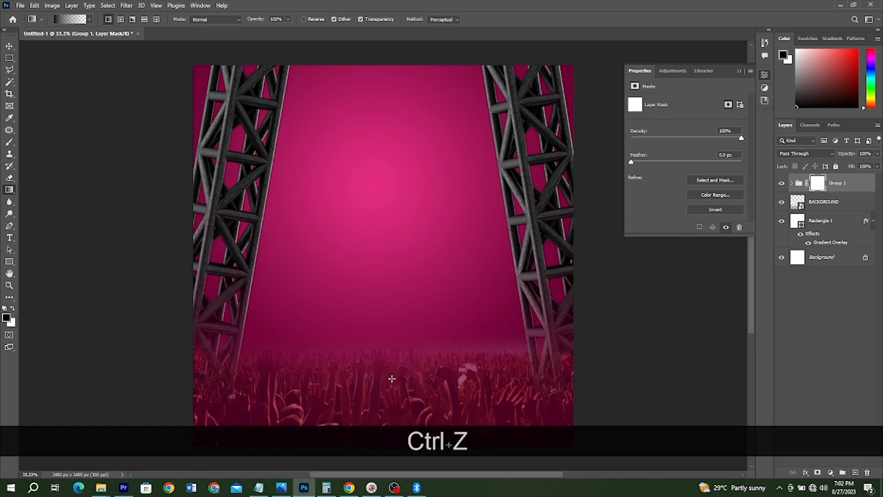
Step: Fade the trusses' lower ends into the crowd with an upward black linear gradient on the Group 1 mask
{"action": "left_click_drag", "start_coordinate": [391, 415], "coordinate": [385, 159]}
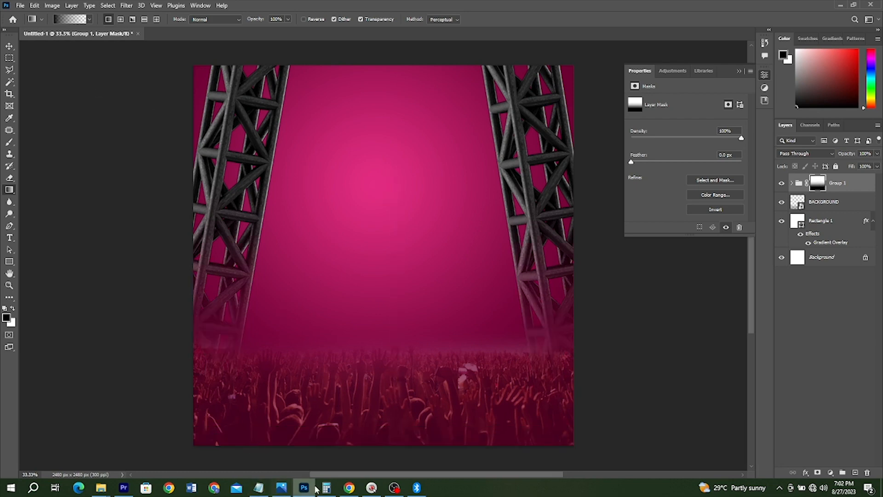
{"action": "left_click", "coordinate": [282, 488]}
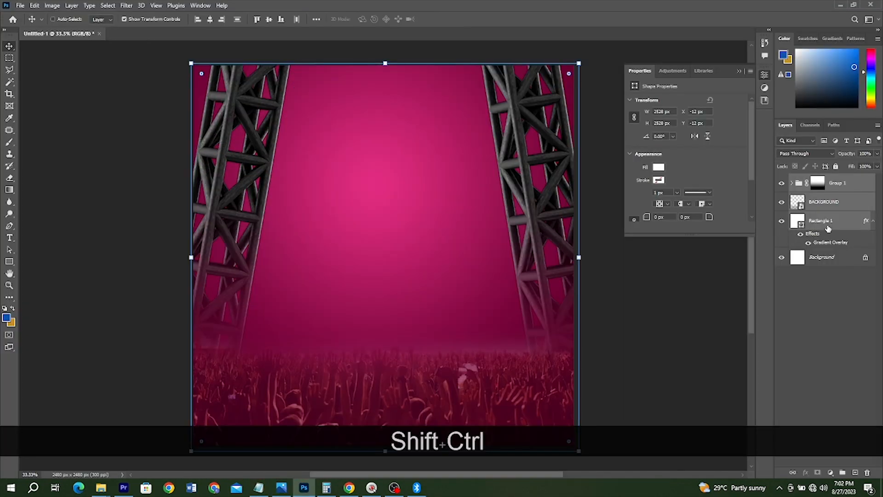
Step: Put the truss group, BACKGROUND and Rectangle 1 layers into a new group and rename it Background
{"action": "left_click_drag", "start_coordinate": [828, 226], "coordinate": [842, 473]}
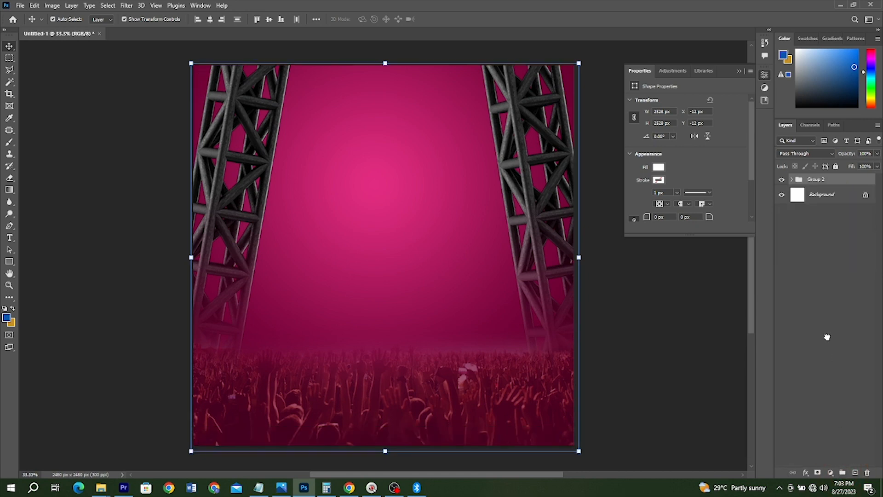
{"action": "left_click", "coordinate": [813, 181]}
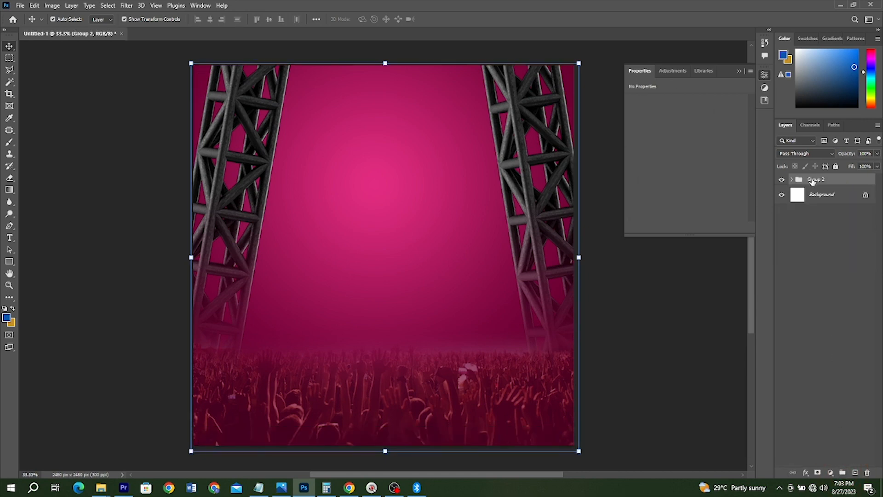
{"action": "double_click", "coordinate": [812, 180]}
{"action": "type", "text": "Background"}
{"action": "key", "text": "Return"}
{"action": "left_click", "coordinate": [662, 288]}
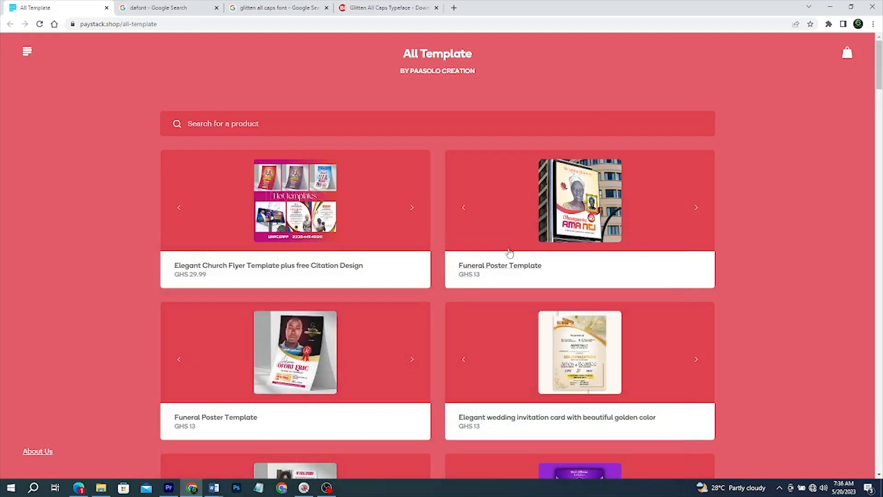
{"action": "scroll", "coordinate": [508, 252], "scroll_direction": "down", "scroll_amount": 10}
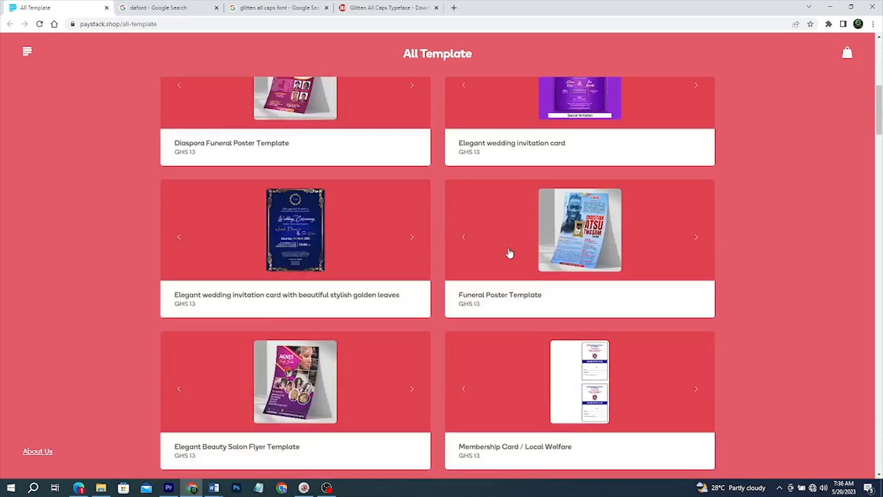
{"action": "scroll", "coordinate": [509, 253], "scroll_direction": "down", "scroll_amount": 15}
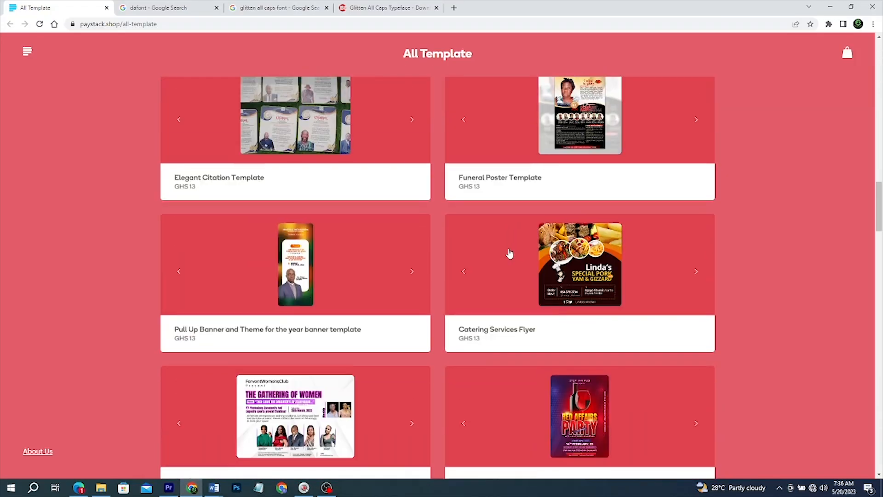
{"action": "scroll", "coordinate": [509, 252], "scroll_direction": "down", "scroll_amount": 12}
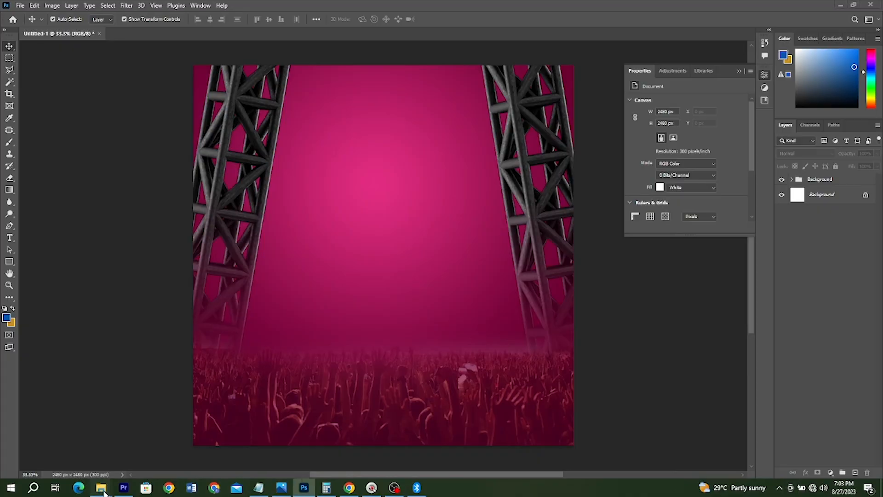
Step: Place the WOOD image from the TUTORIALS folder across the middle of the canvas, scaled to 102.38%
{"action": "mouse_move", "coordinate": [102, 489]}
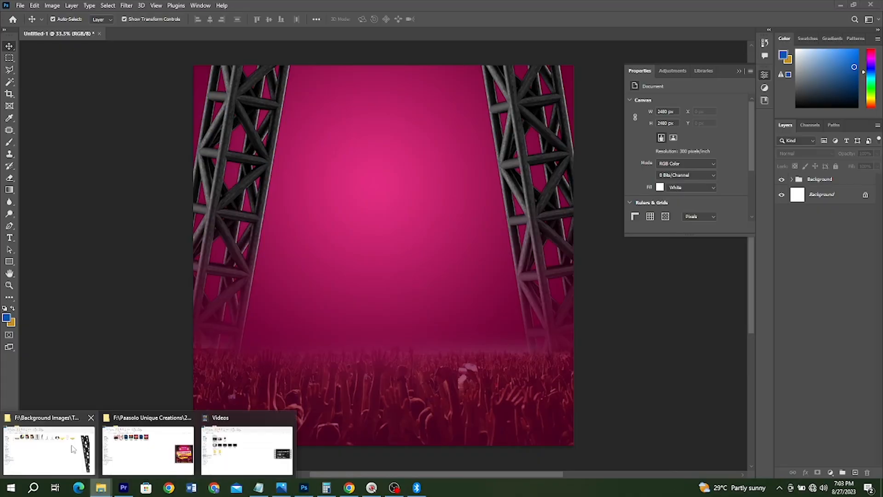
{"action": "left_click", "coordinate": [50, 448]}
{"action": "left_click", "coordinate": [572, 122]}
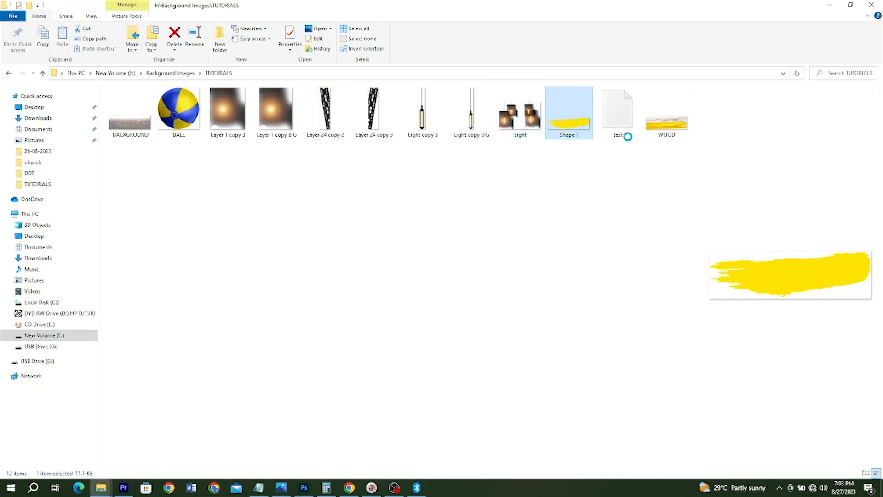
{"action": "left_click_drag", "start_coordinate": [666, 117], "coordinate": [431, 255]}
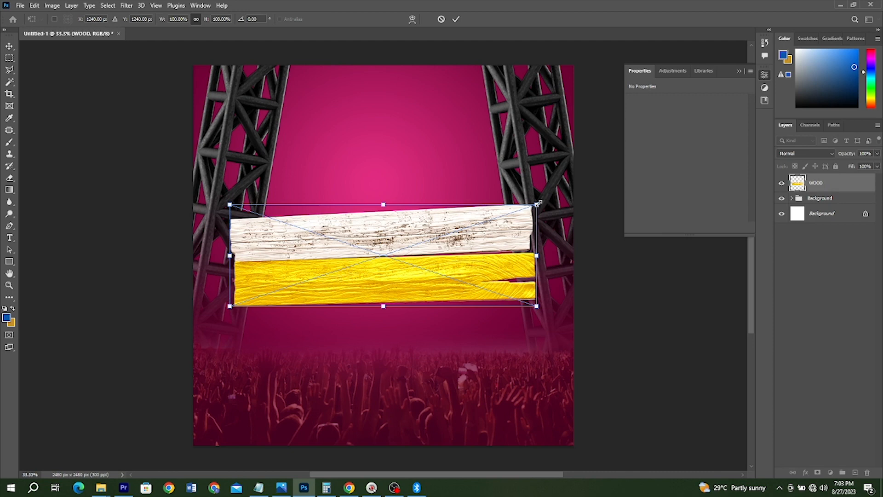
{"action": "left_click_drag", "start_coordinate": [537, 204], "coordinate": [544, 202]}
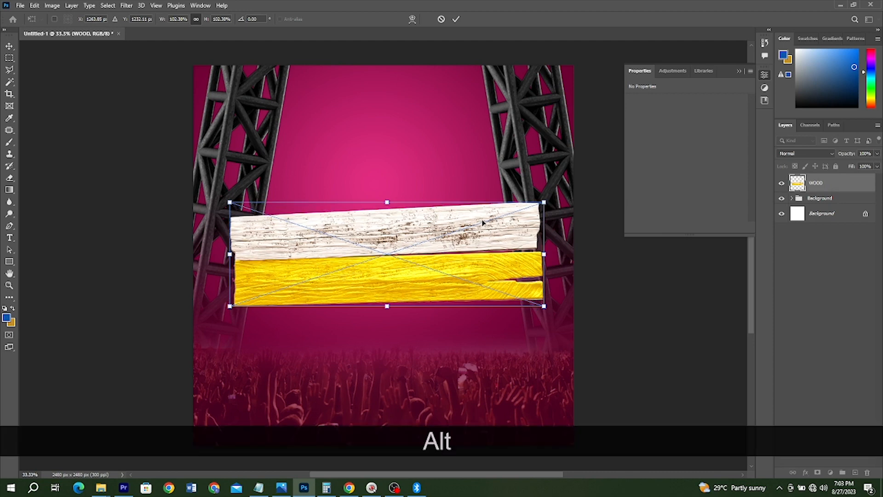
{"action": "key", "text": "Return"}
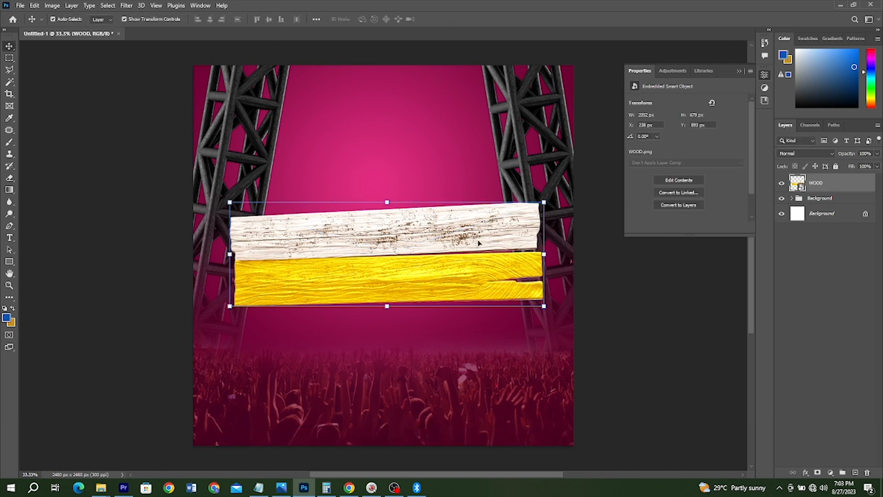
Step: Collapse the Background group in the layer stack and lock it
{"action": "left_click", "coordinate": [423, 263]}
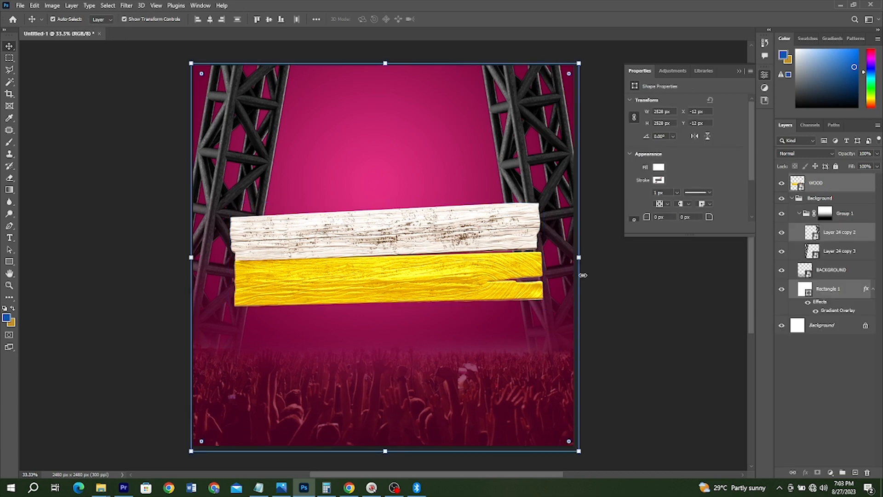
{"action": "left_click", "coordinate": [823, 183]}
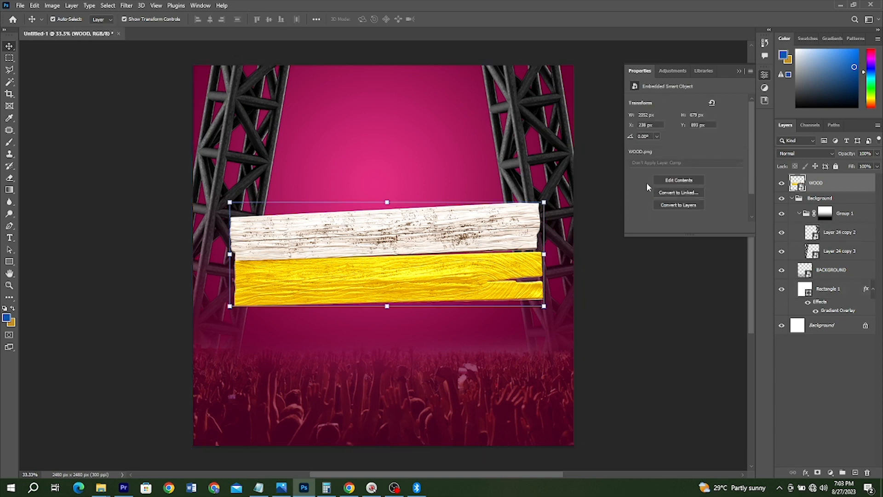
{"action": "key", "text": "ctrl+t"}
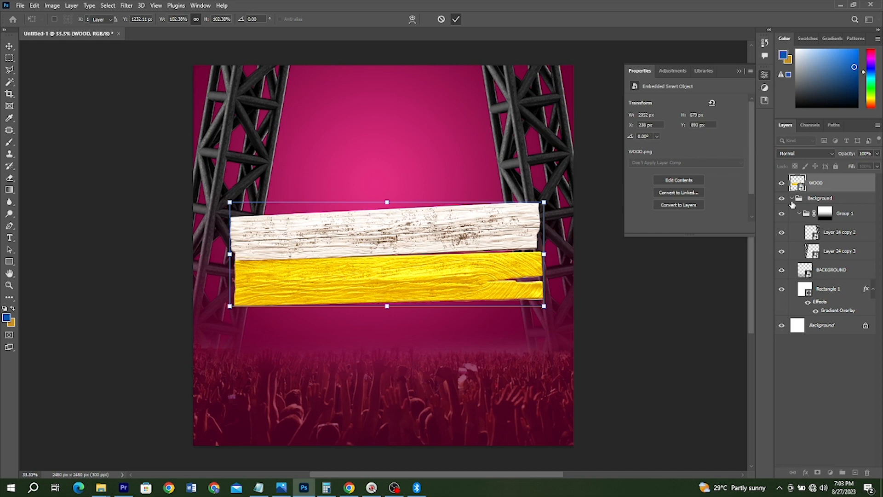
{"action": "left_click", "coordinate": [193, 462]}
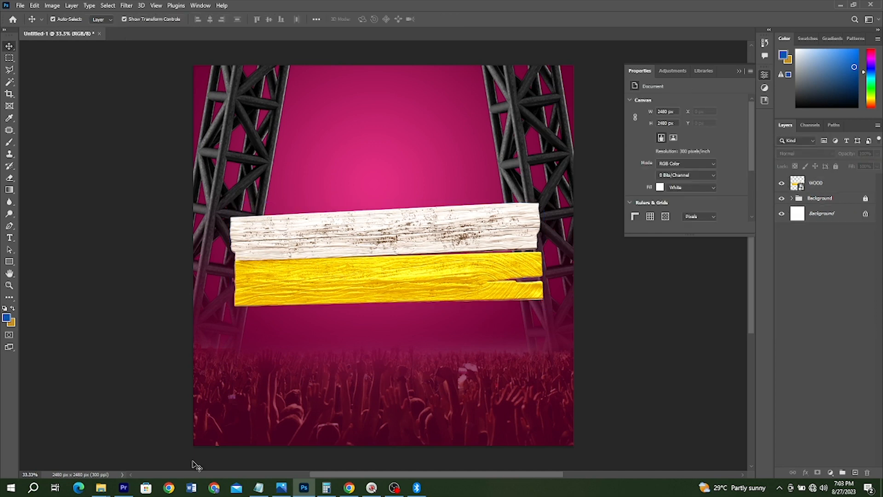
Step: Copy "PARTY INSIDE" from the text document in Notepad and insert it as a new text layer on the white plank in Photoshop
{"action": "left_click", "coordinate": [9, 235]}
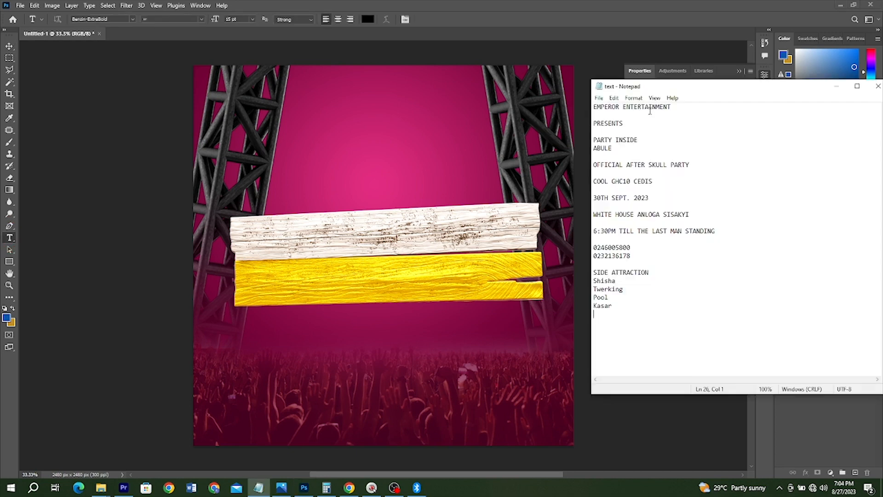
{"action": "left_click_drag", "start_coordinate": [639, 139], "coordinate": [593, 140]}
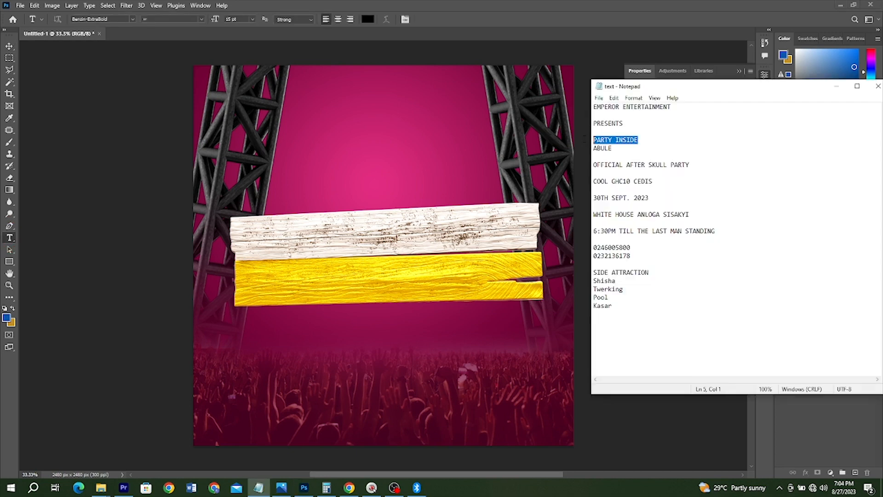
{"action": "key", "text": "ctrl+c"}
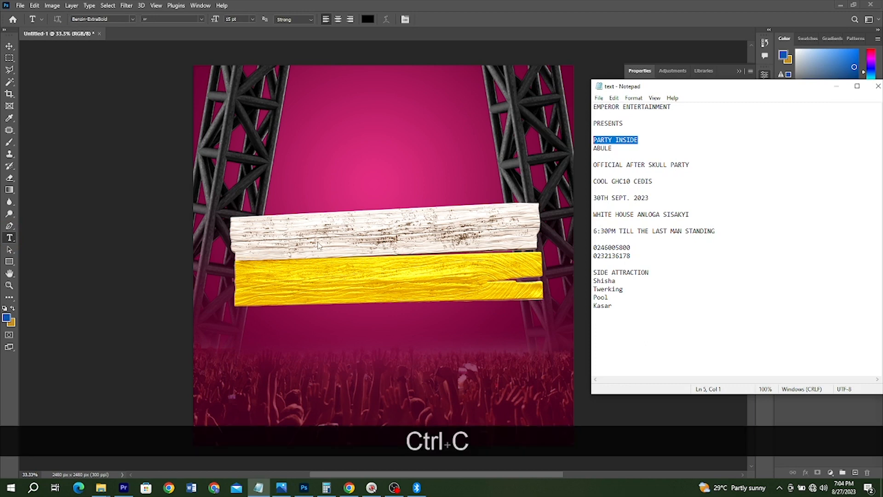
{"action": "left_click", "coordinate": [13, 241]}
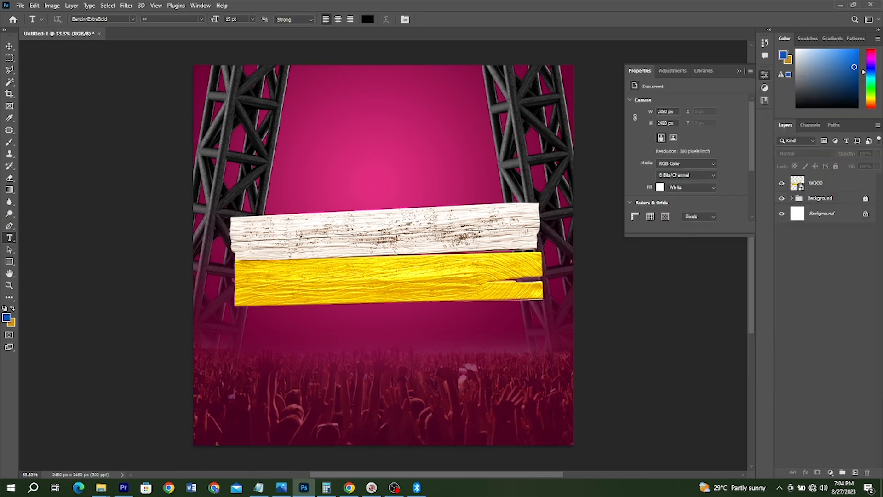
{"action": "left_click", "coordinate": [302, 233]}
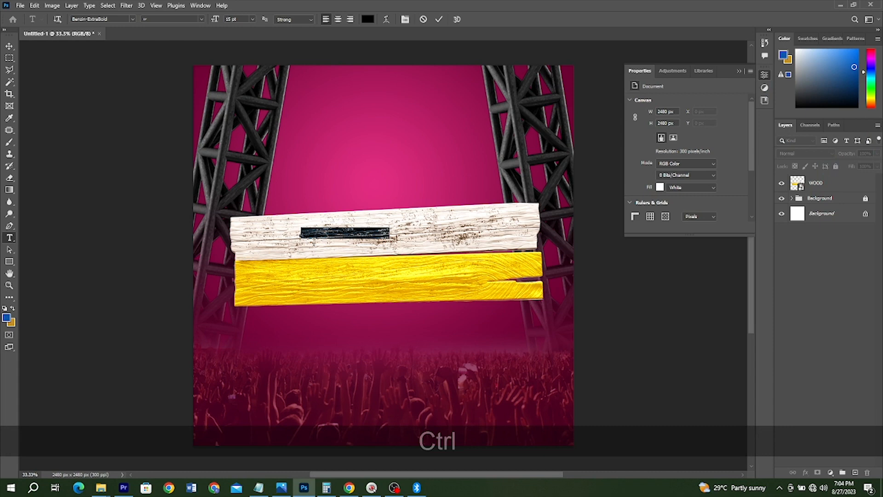
{"action": "key", "text": "ctrl+v"}
Step: Scale the PARTY INSIDE text to about 303%, centre it on the white plank and rotate it slightly counterclockwise to follow the plank's tilt
{"action": "key", "text": "ctrl+t"}
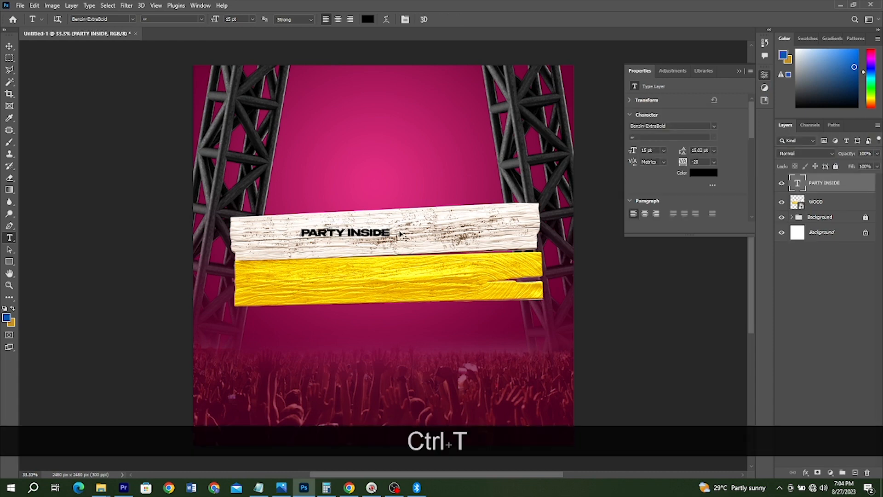
{"action": "key", "text": "ctrl+t"}
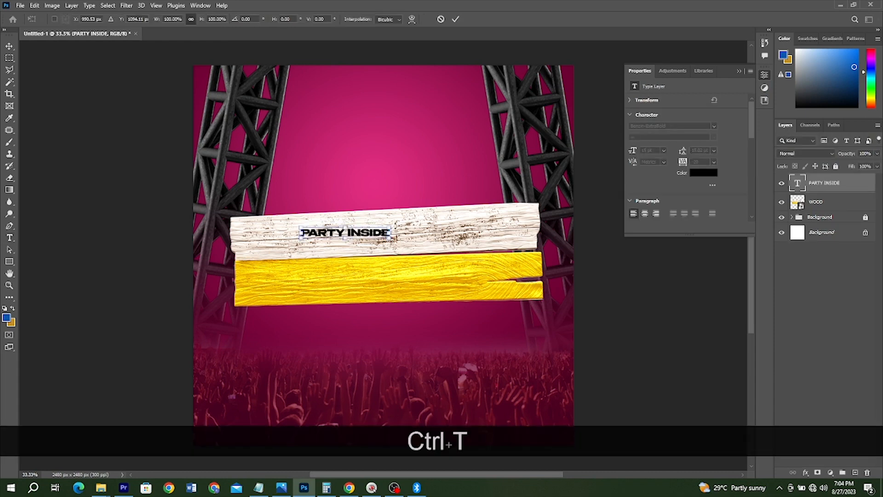
{"action": "left_click_drag", "start_coordinate": [391, 227], "coordinate": [476, 202]}
{"action": "left_click_drag", "start_coordinate": [434, 232], "coordinate": [464, 237]}
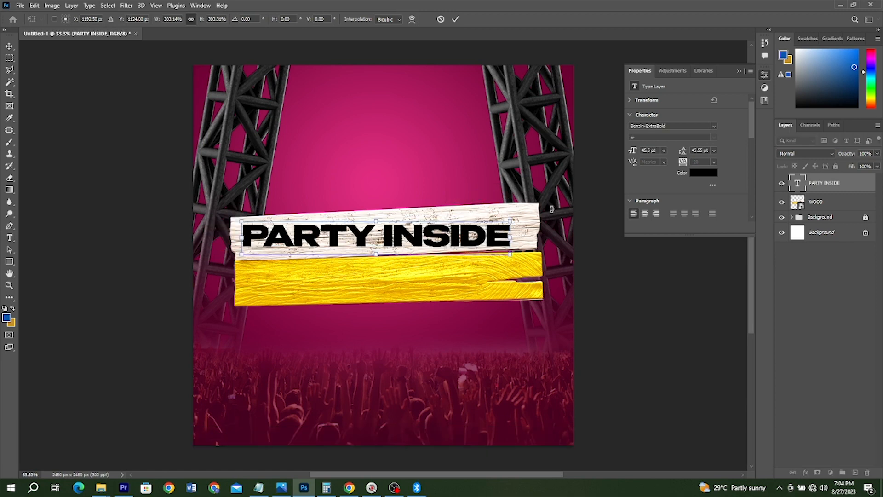
{"action": "left_click_drag", "start_coordinate": [552, 208], "coordinate": [553, 203]}
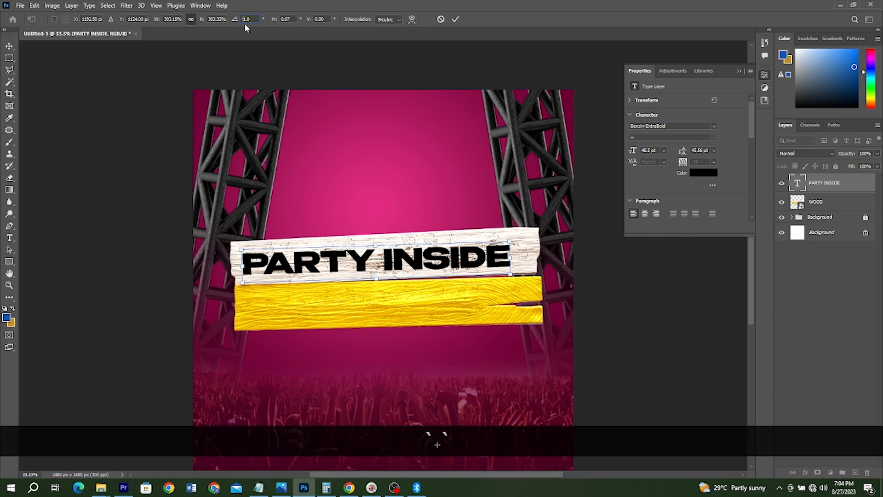
{"action": "left_click", "coordinate": [455, 20]}
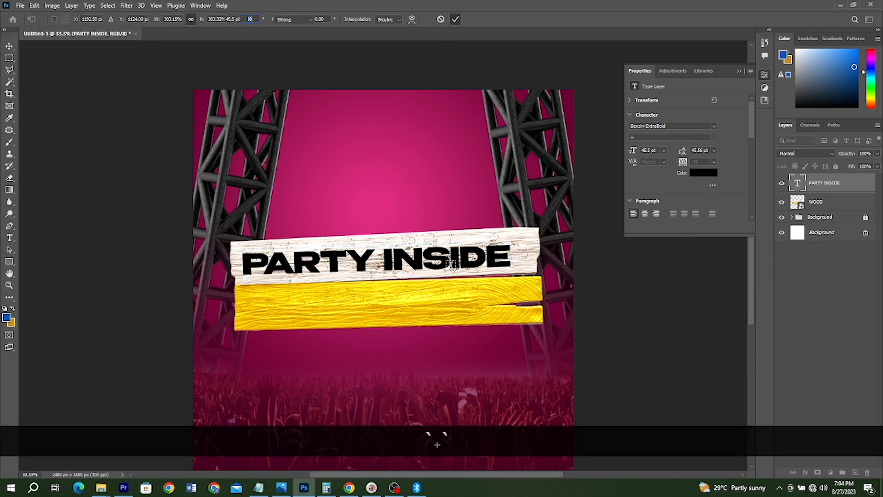
Step: Duplicate the PARTY INSIDE text onto the yellow plank and change the copy's wording to "abule"
{"action": "key", "text": "v"}
{"action": "left_click_drag", "start_coordinate": [414, 263], "coordinate": [417, 299]}
{"action": "double_click", "coordinate": [416, 299]}
{"action": "key", "text": "ctrl+a"}
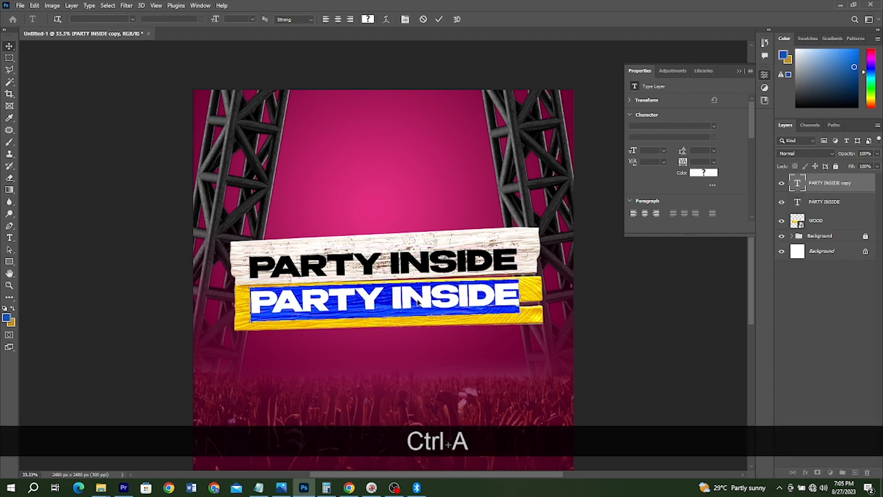
{"action": "type", "text": "ABU"}
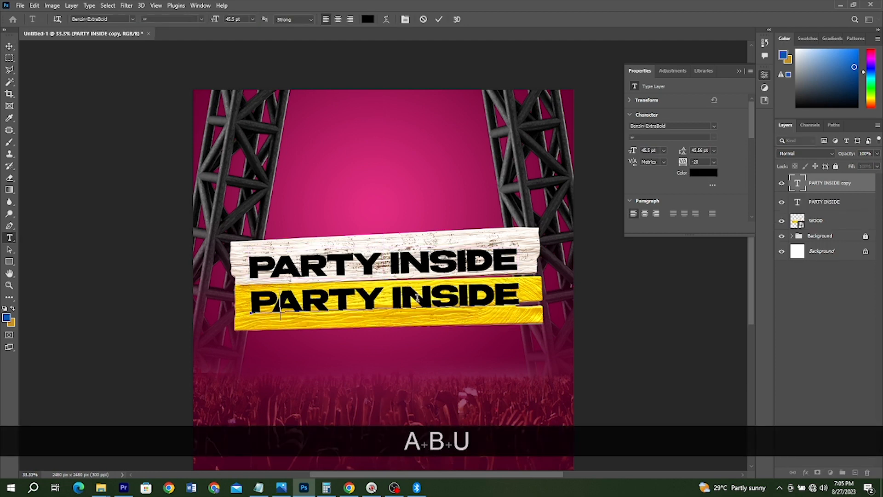
{"action": "type", "text": "le"}
{"action": "key", "text": "ctrl+Return"}
Step: Move the ABULE text toward the middle of the yellow plank and set its font to Catavalo Bold
{"action": "key", "text": "v"}
{"action": "left_click", "coordinate": [456, 263]}
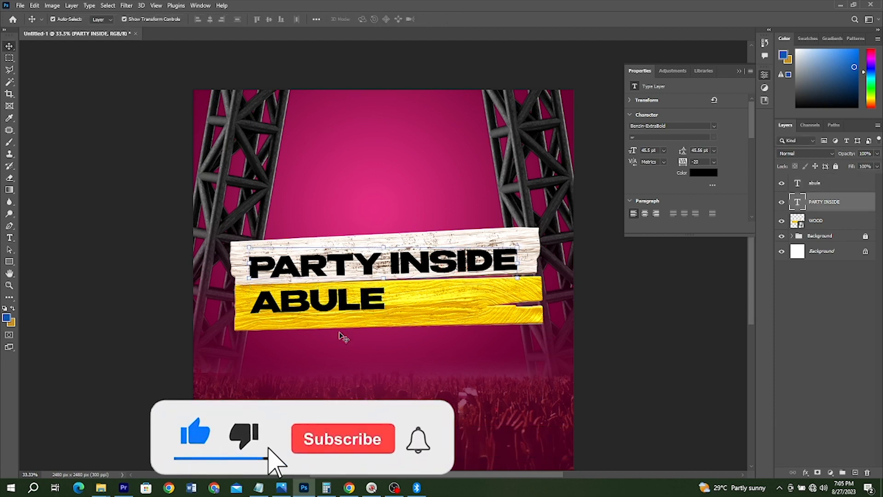
{"action": "left_click_drag", "start_coordinate": [363, 308], "coordinate": [421, 315]}
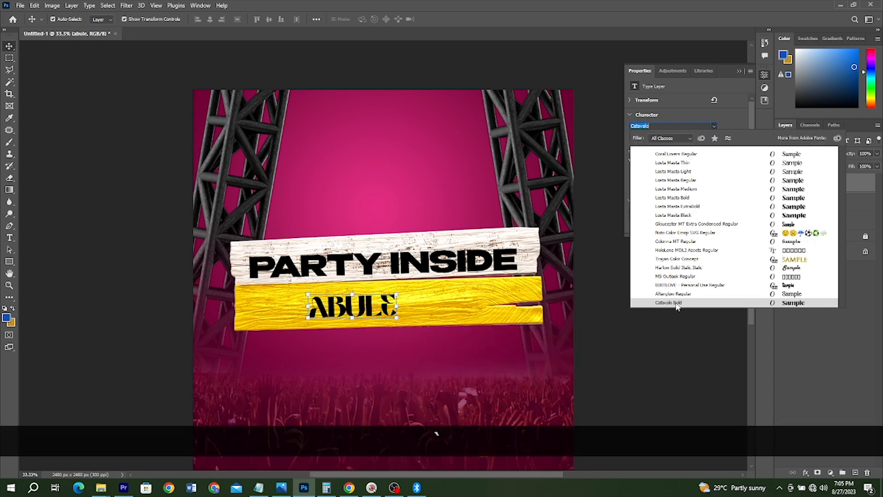
{"action": "left_click", "coordinate": [670, 303]}
{"action": "left_click", "coordinate": [97, 101]}
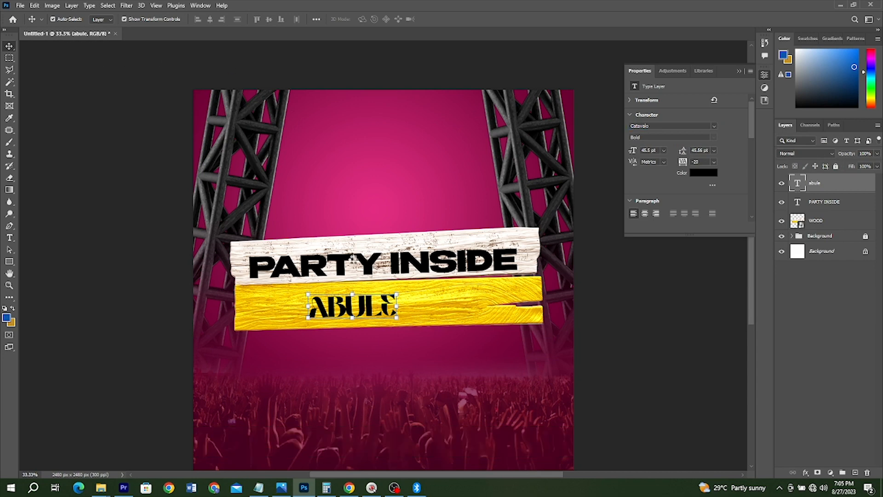
Step: Enlarge the ABULE text to about 153% and centre it on the yellow plank, comparing with the Party-Inside-Abule.jpg reference
{"action": "key", "text": "ctrl+t"}
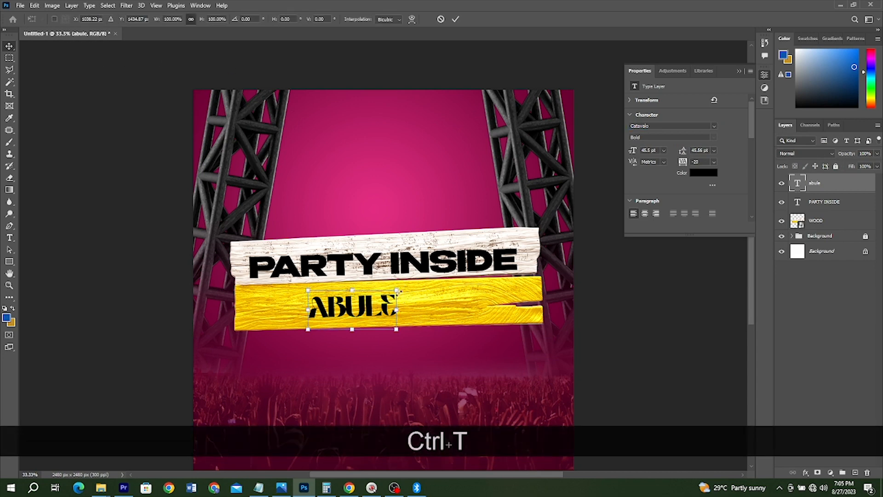
{"action": "left_click_drag", "start_coordinate": [424, 287], "coordinate": [424, 281]}
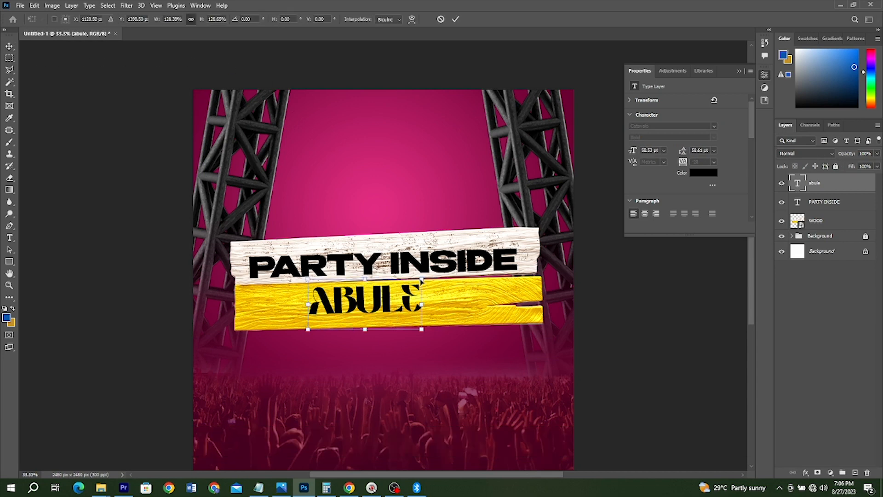
{"action": "left_click_drag", "start_coordinate": [307, 329], "coordinate": [293, 351]}
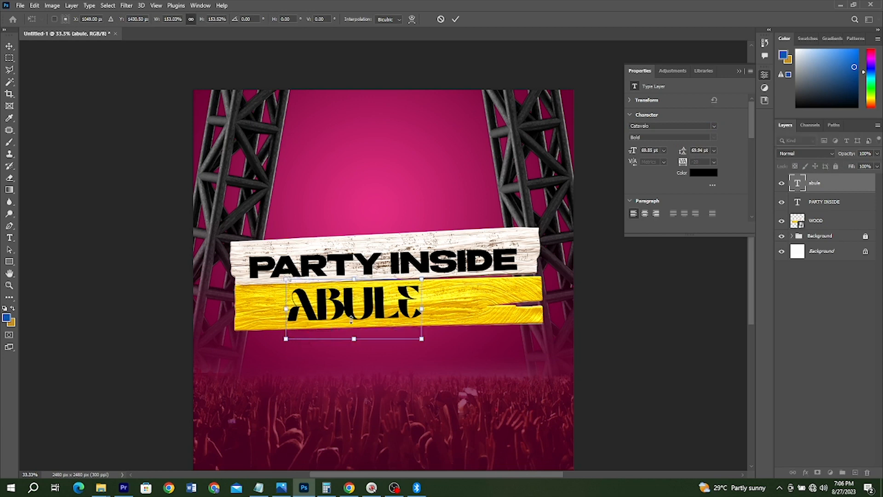
{"action": "left_click", "coordinate": [351, 319]}
{"action": "left_click", "coordinate": [288, 490]}
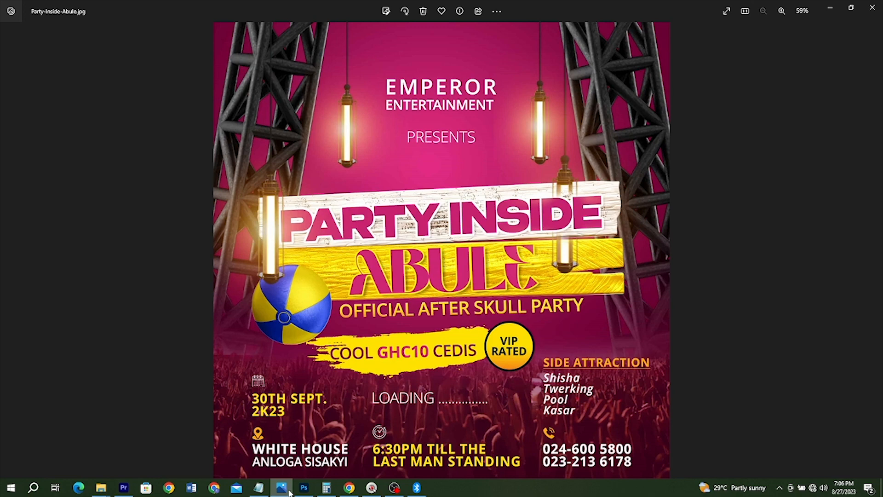
{"action": "left_click", "coordinate": [289, 491]}
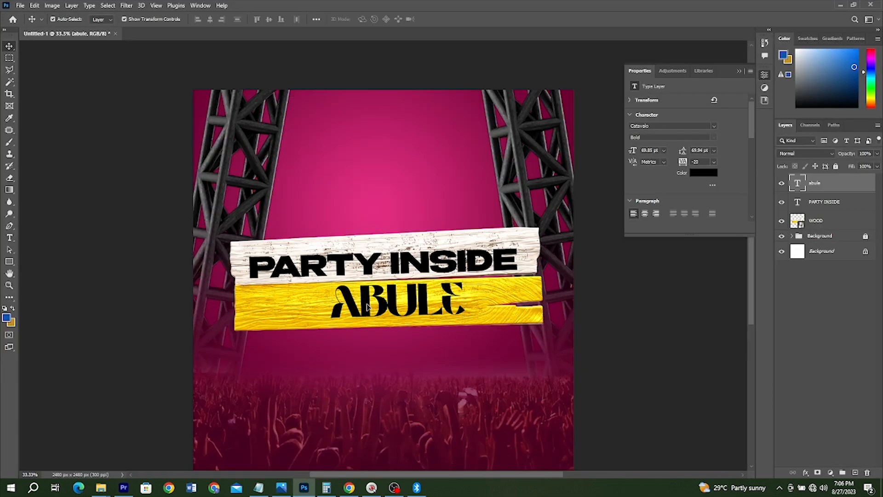
Step: Recolour the ABULE text with the dark magenta 991150 sampled from the background just below the planks
{"action": "left_click", "coordinate": [366, 308]}
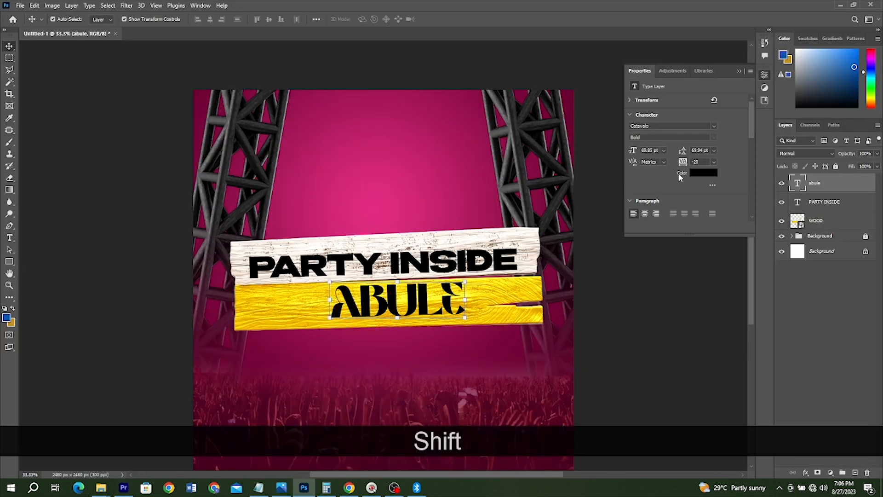
{"action": "left_click", "coordinate": [698, 173]}
{"action": "left_click", "coordinate": [384, 336]}
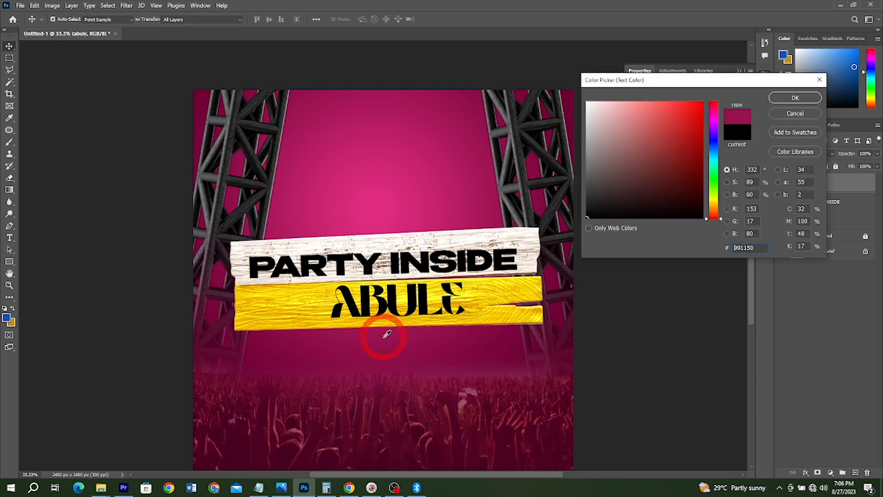
{"action": "left_click", "coordinate": [795, 97]}
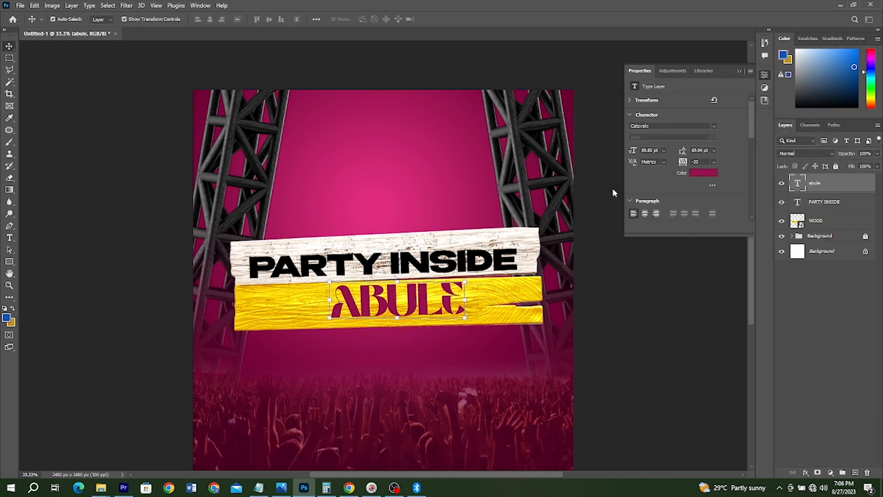
Step: Recolour the PARTY INSIDE text with magenta sampled from the background above the planks, and nudge it slightly upward
{"action": "left_click", "coordinate": [470, 258]}
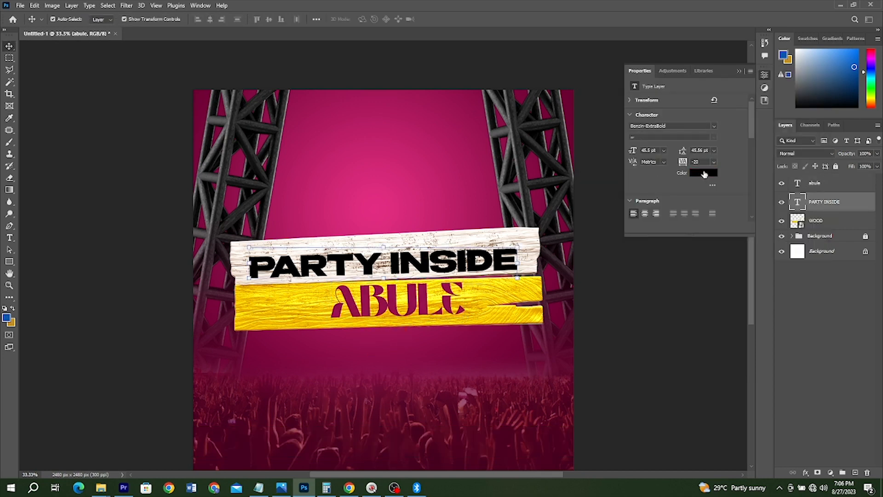
{"action": "left_click", "coordinate": [704, 174]}
{"action": "left_click", "coordinate": [394, 213]}
{"action": "left_click", "coordinate": [796, 98]}
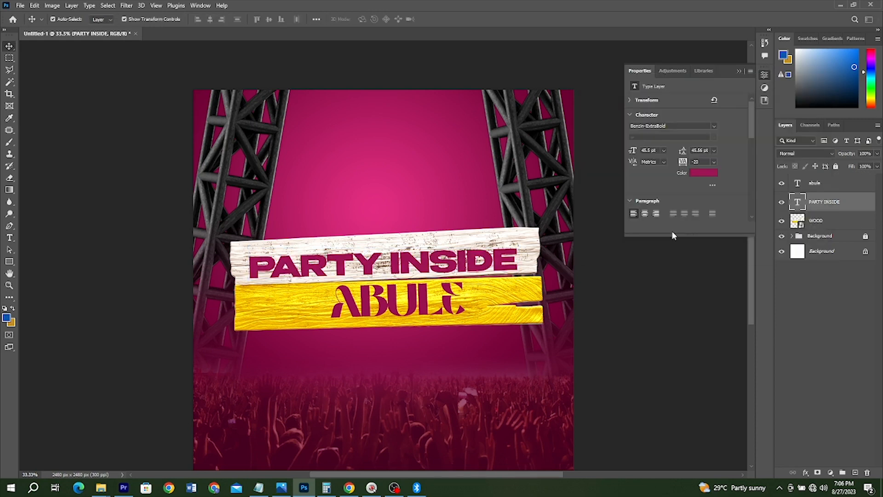
{"action": "key", "text": "Up"}
{"action": "key", "text": "Up"}
{"action": "key", "text": "Up"}
{"action": "key", "text": "Up"}
{"action": "key", "text": "Up"}
{"action": "key", "text": "Up"}
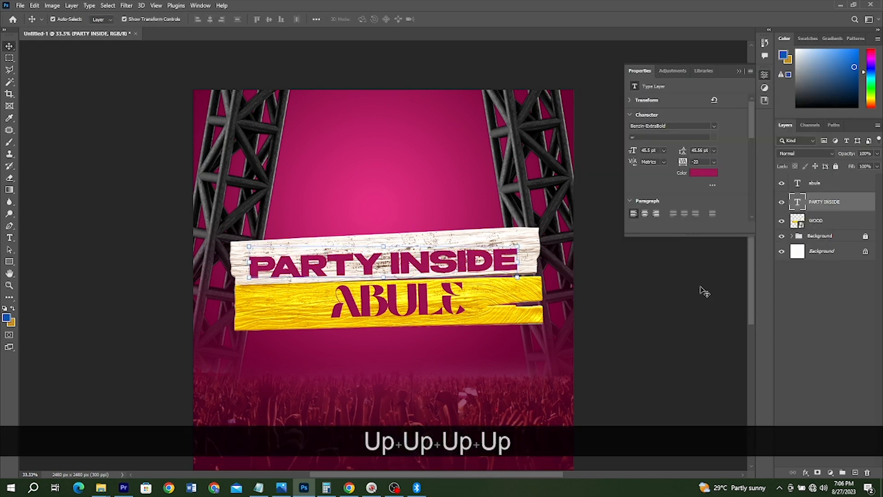
Step: Give the PARTY INSIDE text an 11 px outside stroke in white (ffffff) and a drop shadow with 50% opacity, 14 px distance and 18 px size
{"action": "left_click", "coordinate": [806, 473]}
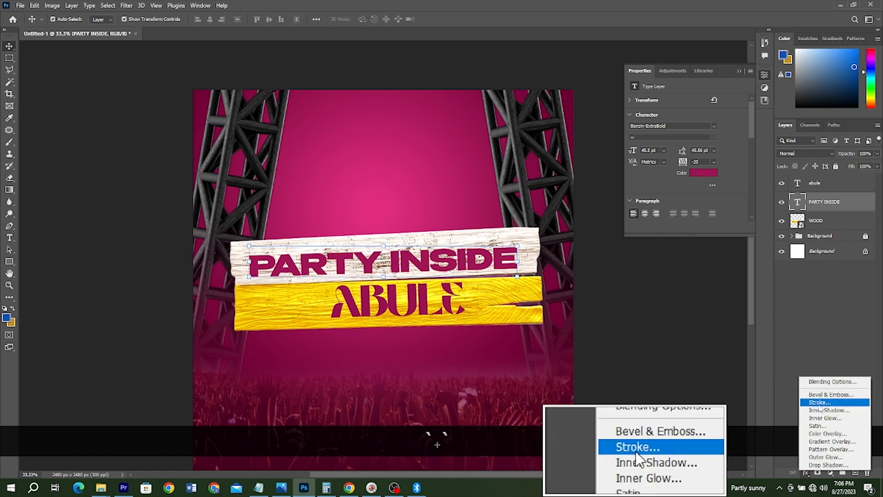
{"action": "left_click", "coordinate": [819, 403]}
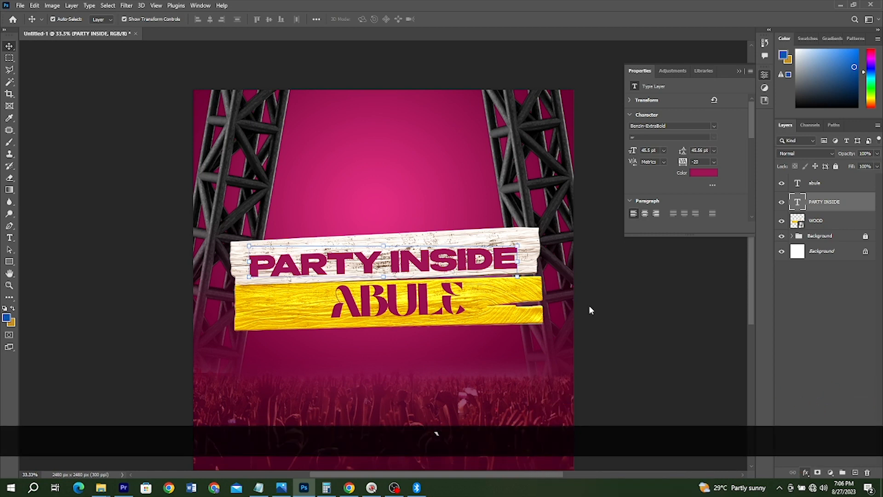
{"action": "left_click", "coordinate": [666, 245]}
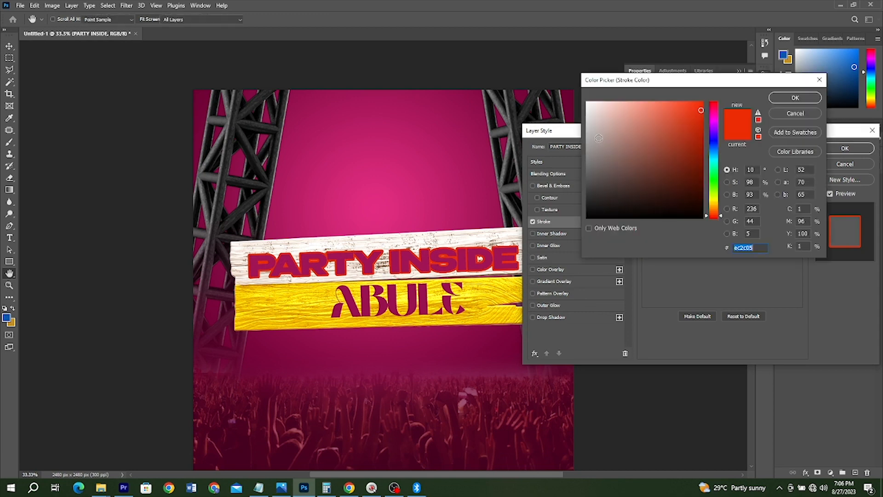
{"action": "type", "text": "ffffff"}
{"action": "left_click", "coordinate": [795, 97]}
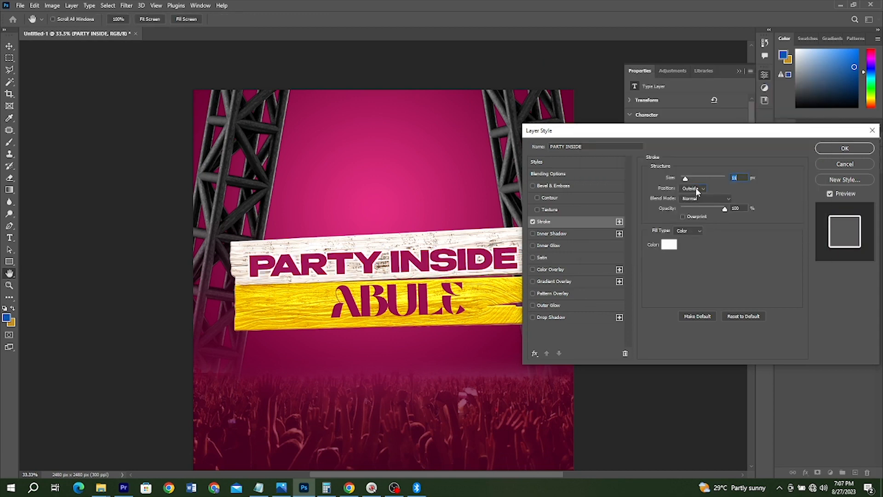
{"action": "left_click", "coordinate": [697, 192]}
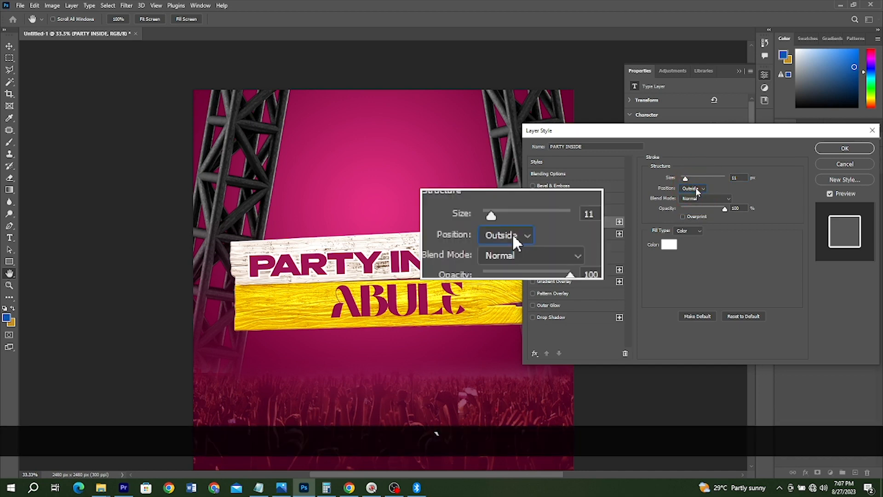
{"action": "left_click", "coordinate": [555, 318]}
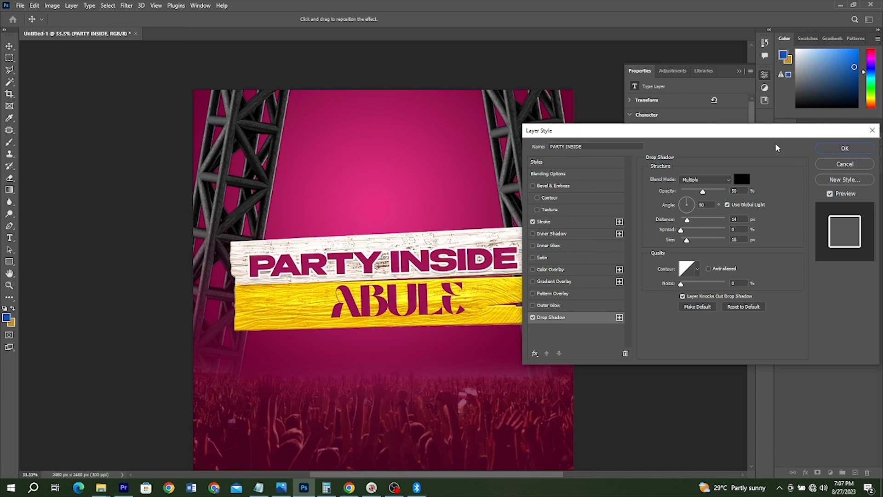
{"action": "key", "text": "Return"}
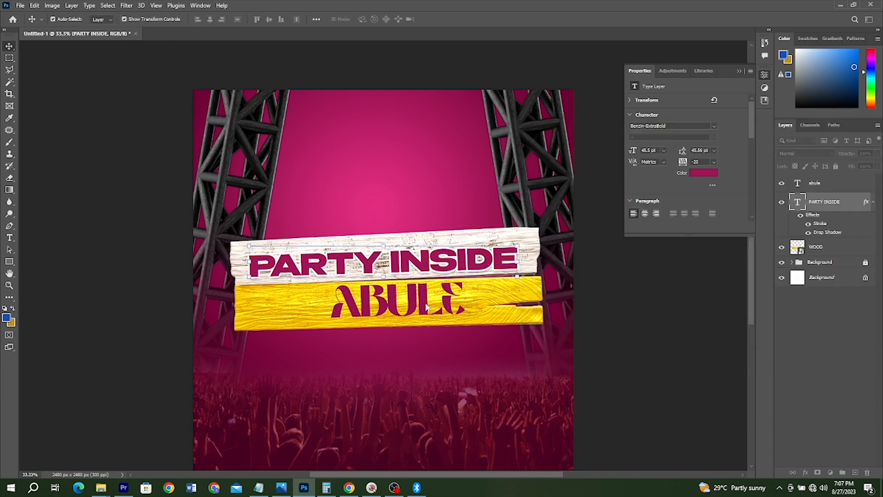
Step: Give the ABULE text an 11 px outside stroke in plank yellow (feda05) and a drop shadow with 50% opacity, 14 px distance and 18 px size
{"action": "left_click", "coordinate": [424, 309]}
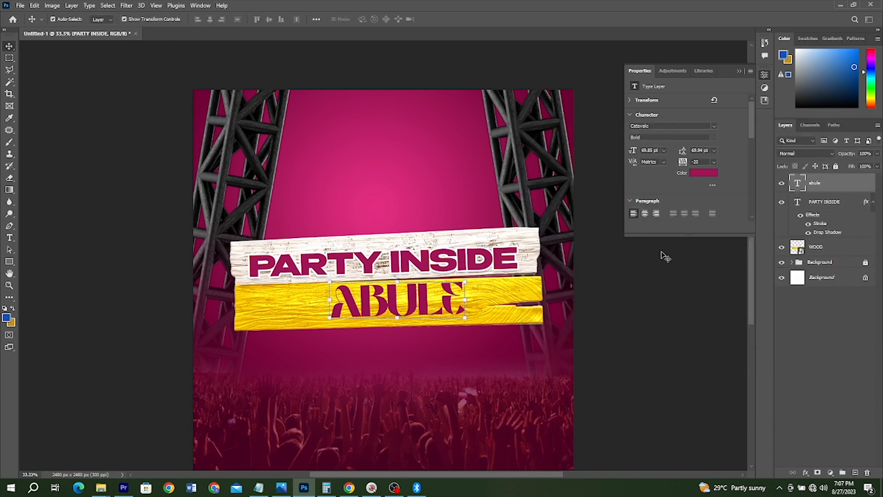
{"action": "left_click", "coordinate": [805, 472]}
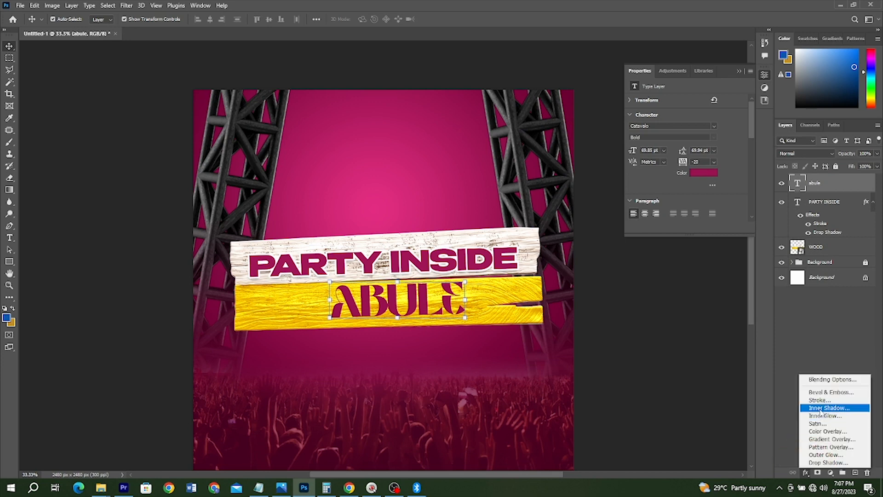
{"action": "left_click", "coordinate": [822, 400]}
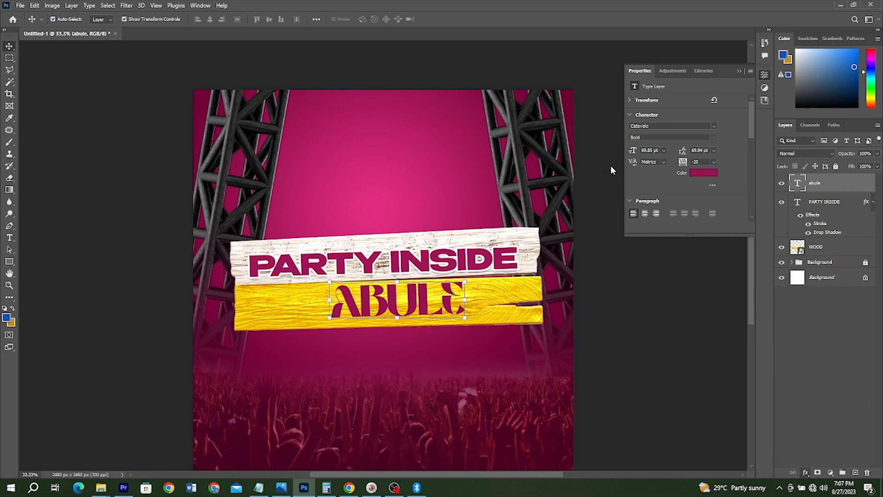
{"action": "left_click", "coordinate": [666, 244]}
{"action": "left_click", "coordinate": [326, 304]}
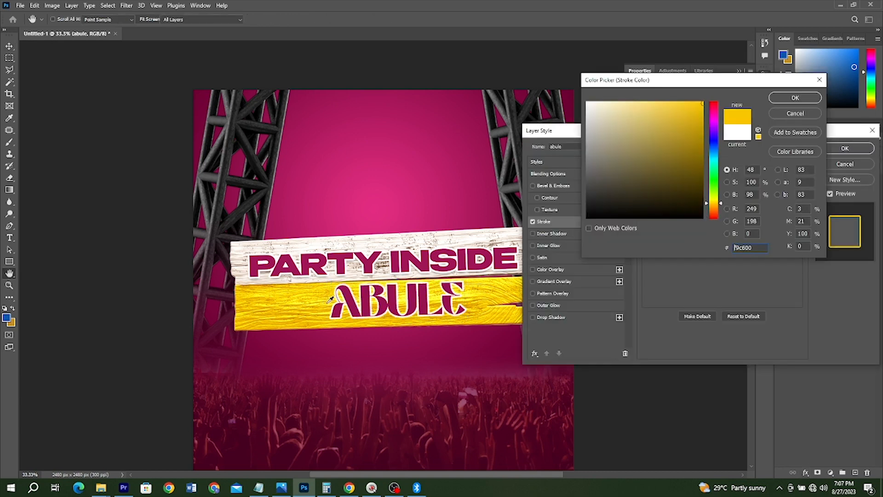
{"action": "left_click", "coordinate": [327, 303]}
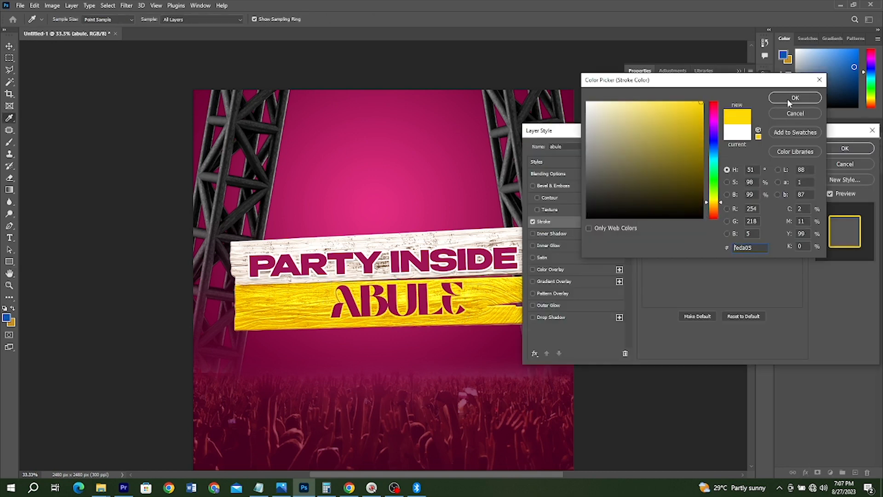
{"action": "left_click", "coordinate": [787, 100]}
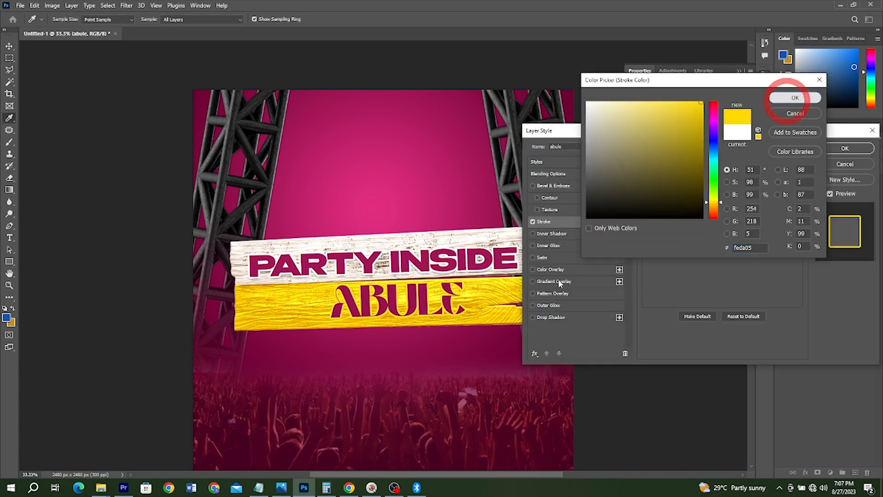
{"action": "left_click", "coordinate": [539, 319]}
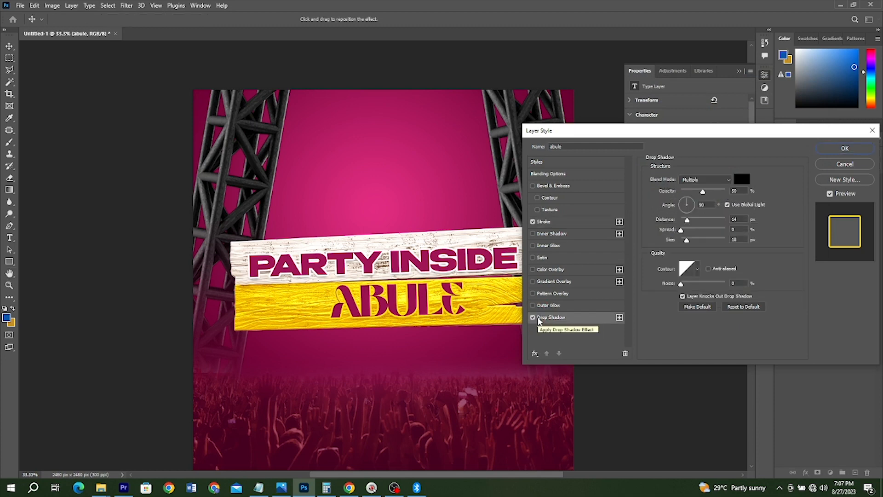
{"action": "left_click", "coordinate": [845, 148]}
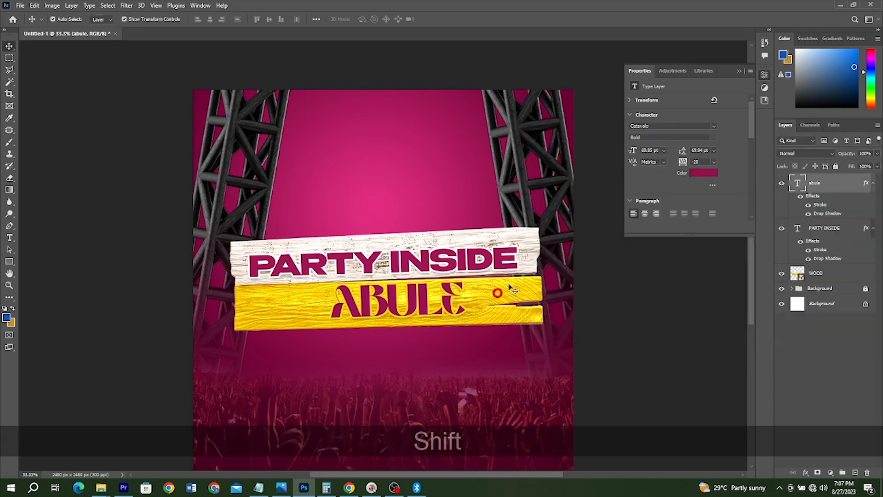
Step: Align the PARTY INSIDE text, the ABULE text and the wooden planks on their horizontal centres
{"action": "left_click", "coordinate": [502, 251], "text": "shift"}
{"action": "left_click", "coordinate": [535, 239], "text": "shift"}
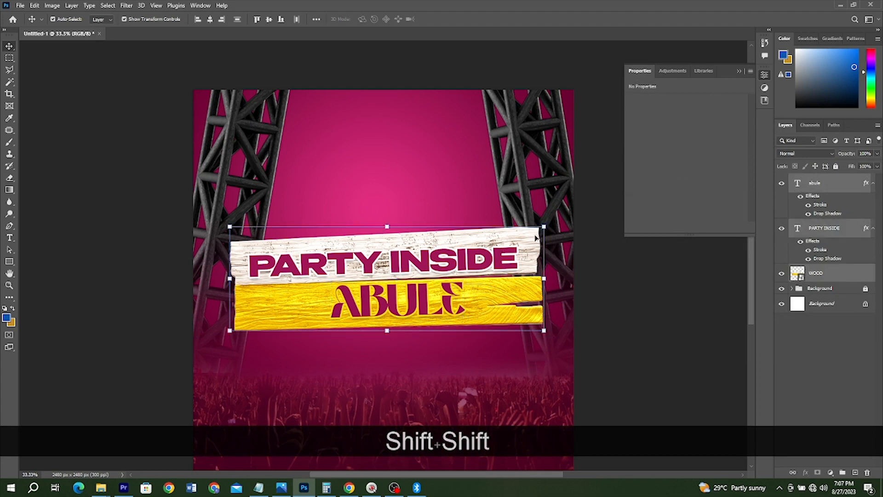
{"action": "left_click", "coordinate": [210, 20]}
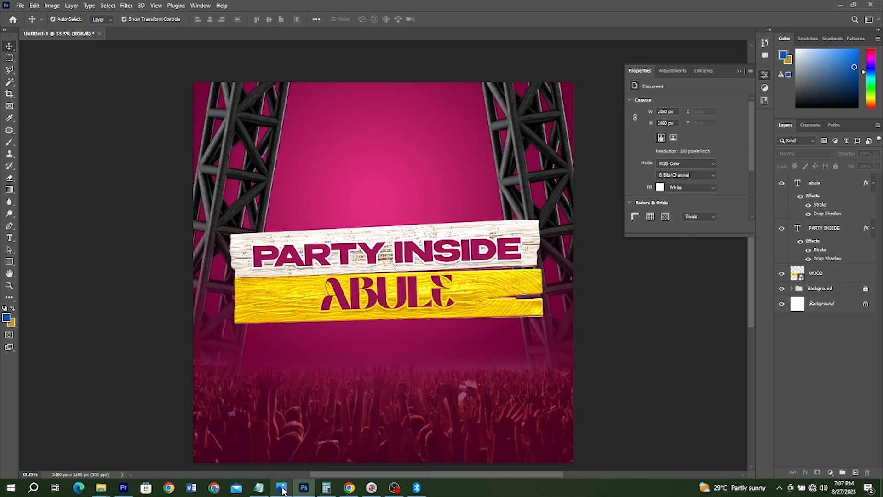
Step: Following the reference flyer, add the white Open Sans lines EMPEROR and ENTERTAINMENT above the planks, with ENTERTAINMENT in Medium weight
{"action": "left_click", "coordinate": [282, 488]}
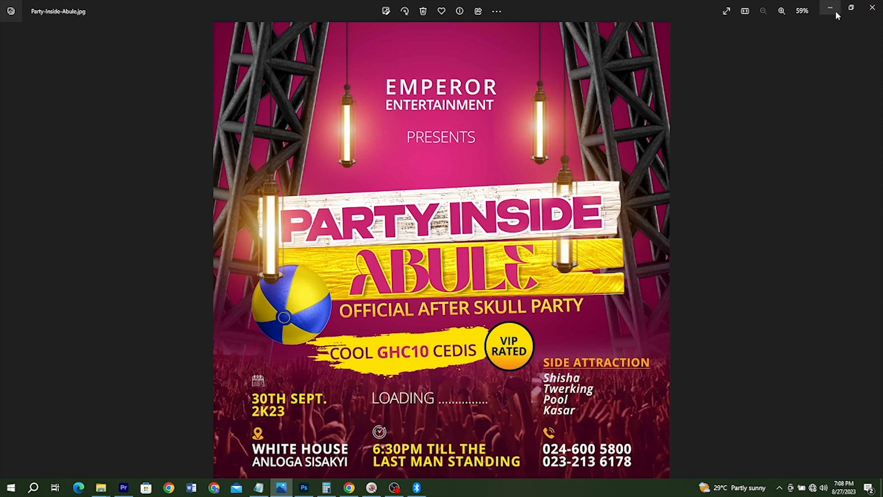
{"action": "key", "text": "ctrl+a"}
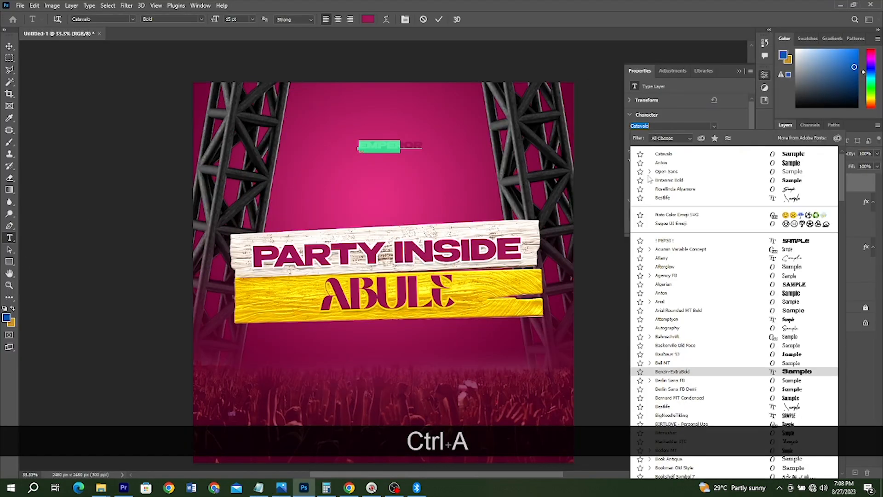
{"action": "type", "text": "EMPEROR"}
{"action": "left_click_drag", "start_coordinate": [422, 140], "coordinate": [404, 162]}
{"action": "double_click", "coordinate": [383, 158]}
{"action": "type", "text": "ENTERTAINMENT"}
{"action": "key", "text": "ctrl+a"}
{"action": "left_click", "coordinate": [714, 137]}
{"action": "left_click", "coordinate": [644, 164]}
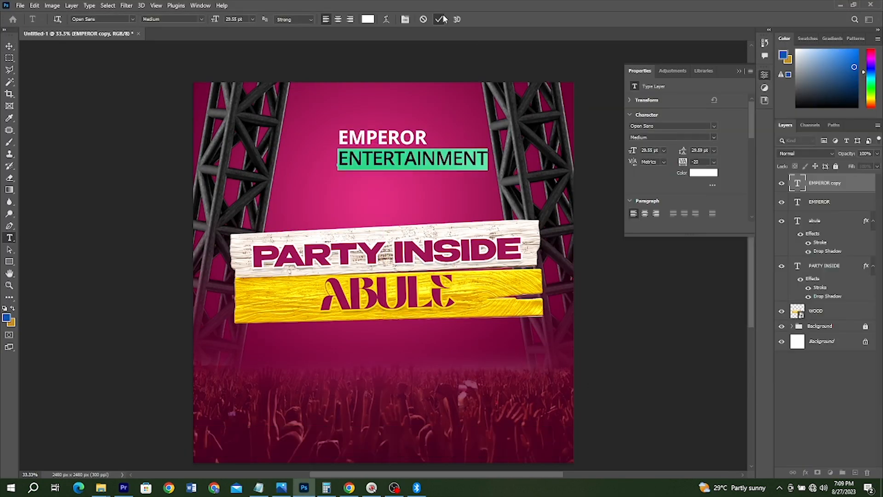
{"action": "left_click", "coordinate": [441, 20]}
Step: Match EMPEROR's width to ENTERTAINMENT and centre both above the planks with a PRESENTS line in Open Sans Regular
{"action": "left_click_drag", "start_coordinate": [426, 130], "coordinate": [453, 128]}
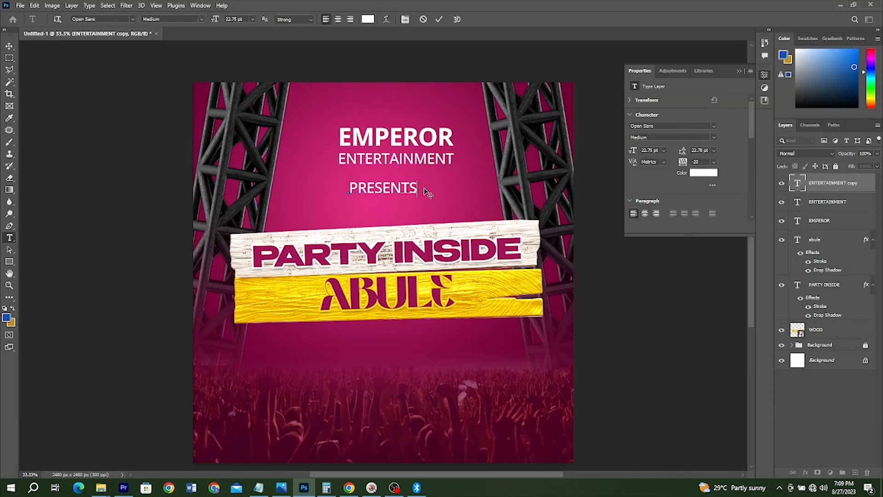
{"action": "left_click", "coordinate": [713, 126]}
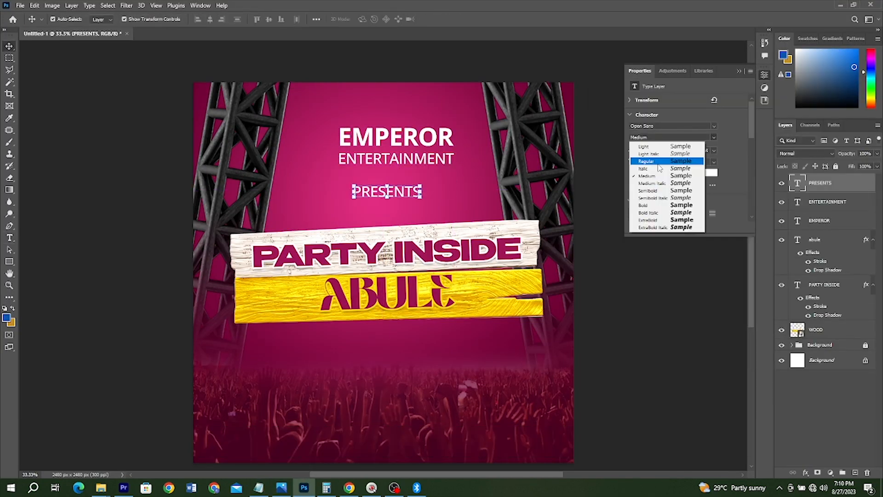
{"action": "left_click", "coordinate": [819, 220], "text": "shift"}
{"action": "scroll", "coordinate": [593, 327], "scroll_direction": "down", "scroll_amount": 1}
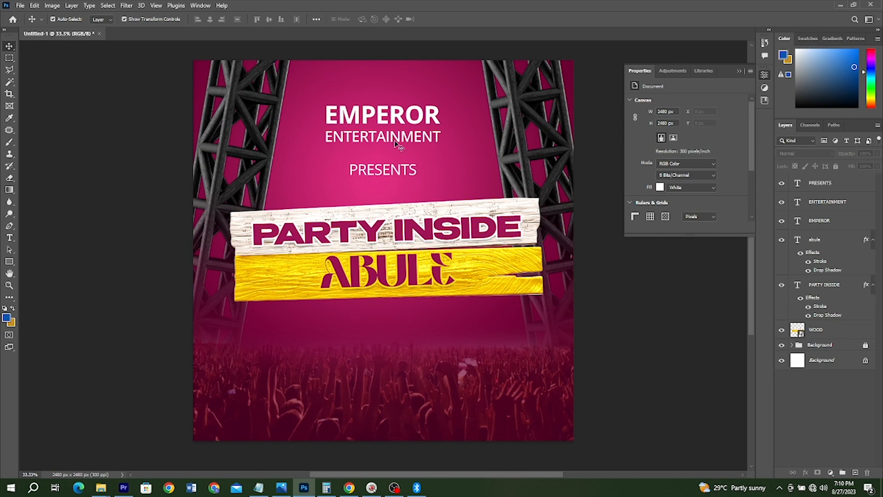
Step: After checking the reference flyer, duplicate the ENTERTAINMENT text just below the yellow plank and rotate the copy to -1.8°
{"action": "scroll", "coordinate": [389, 166], "scroll_direction": "up", "scroll_amount": 1, "text": "alt"}
{"action": "scroll", "coordinate": [387, 164], "scroll_direction": "down", "scroll_amount": 1}
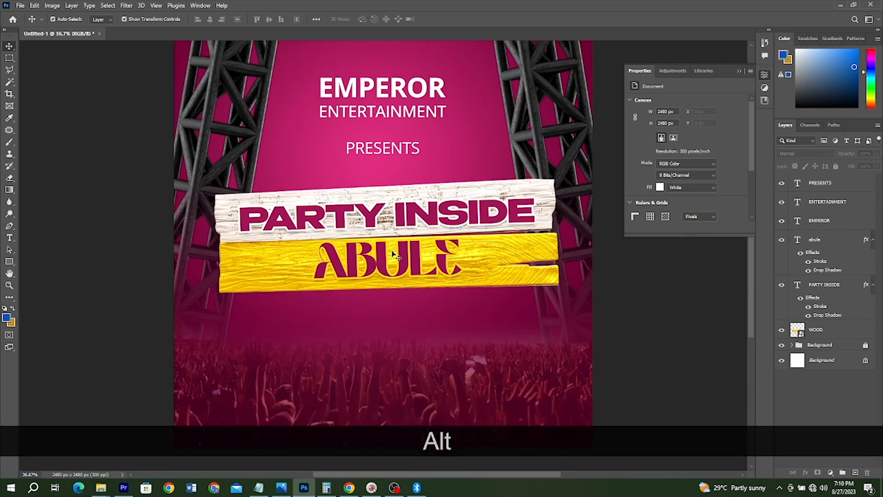
{"action": "left_click", "coordinate": [281, 488]}
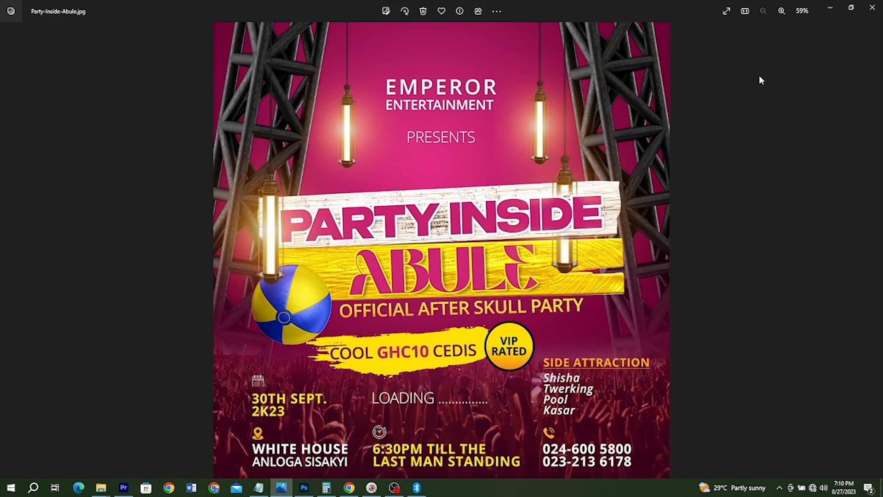
{"action": "left_click", "coordinate": [830, 8]}
{"action": "left_click", "coordinate": [388, 120]}
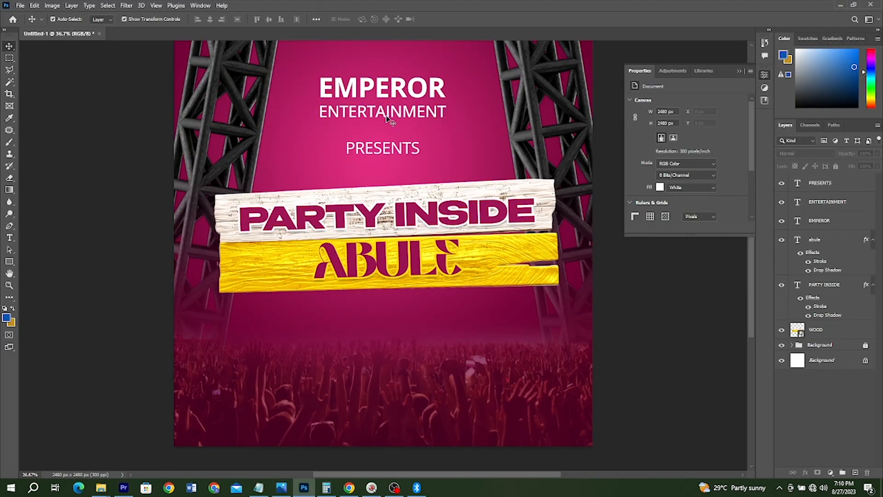
{"action": "left_click_drag", "start_coordinate": [389, 120], "coordinate": [380, 305]}
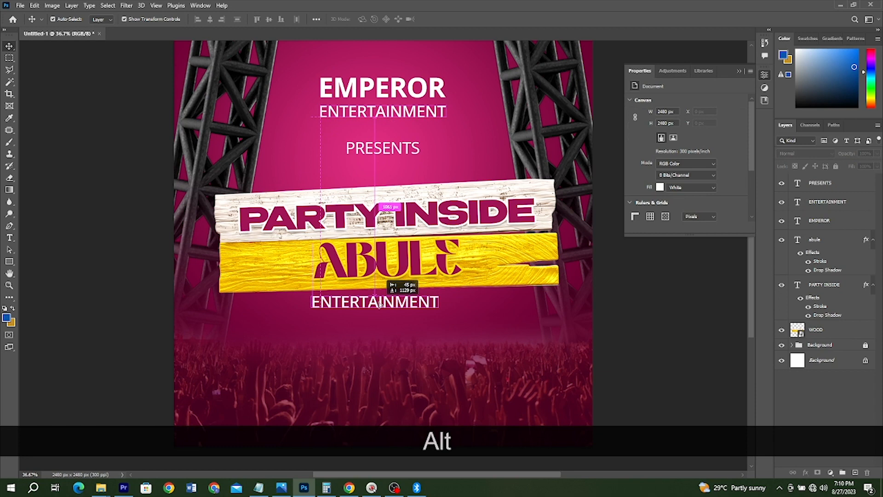
{"action": "left_click_drag", "start_coordinate": [380, 304], "coordinate": [380, 304]}
{"action": "key", "text": "ctrl+t"}
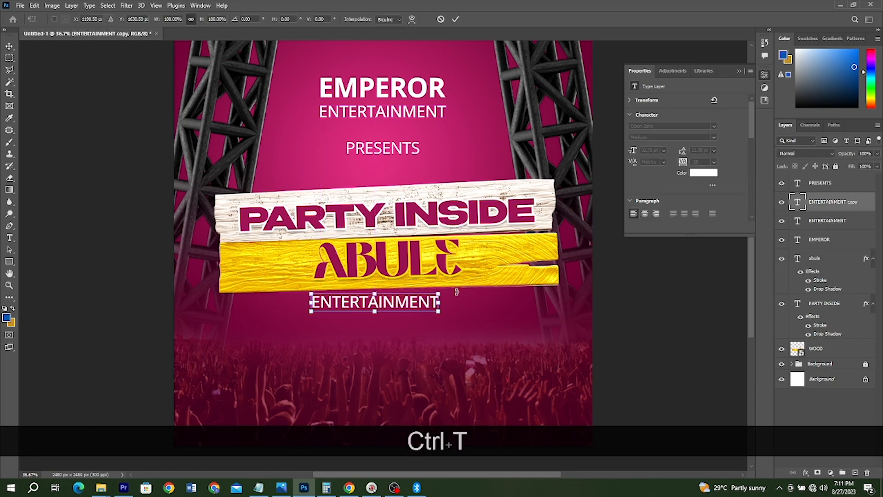
{"action": "left_click_drag", "start_coordinate": [455, 293], "coordinate": [458, 288]}
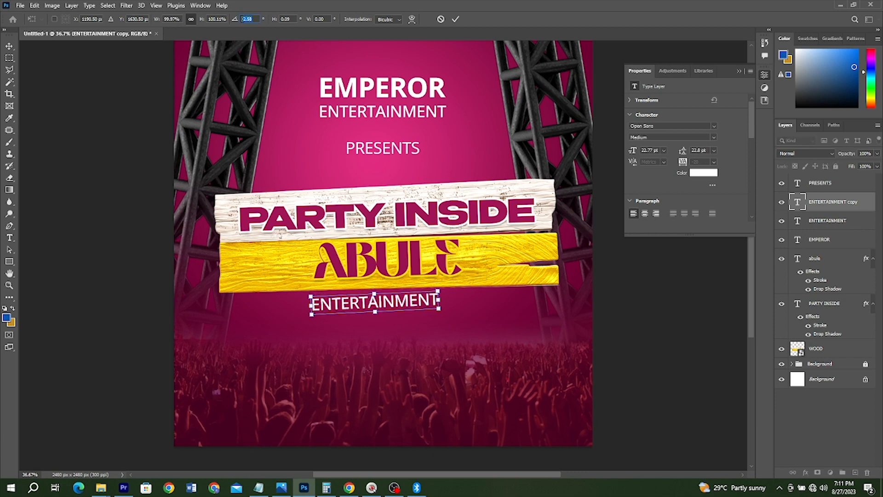
{"action": "type", "text": "1.8"}
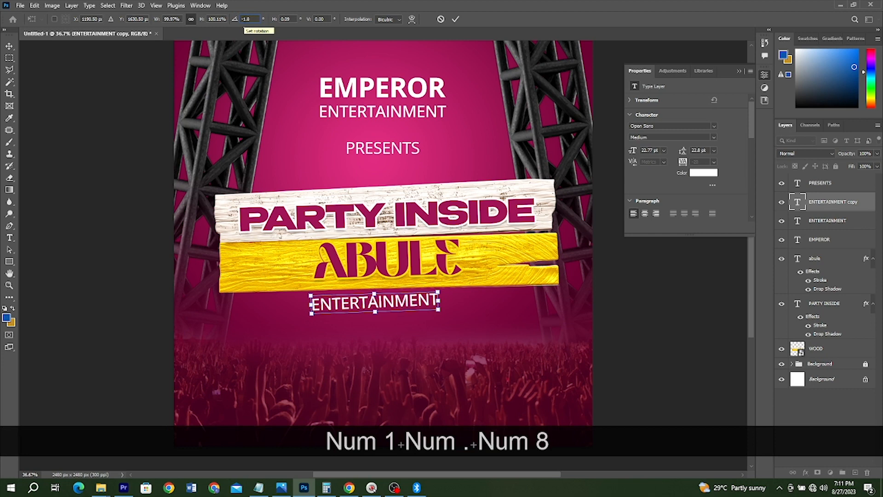
{"action": "key", "text": "Return"}
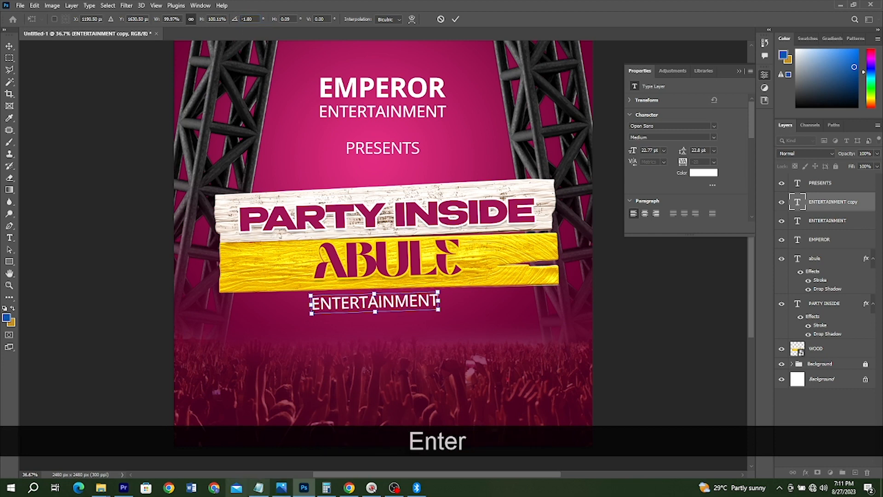
Step: Replace the rotated copy's text with OFFICIAL AFTER SKULL PARTY copied from the Notepad text file, and set it in Semibold
{"action": "left_click", "coordinate": [258, 487]}
{"action": "left_click_drag", "start_coordinate": [692, 164], "coordinate": [594, 164]}
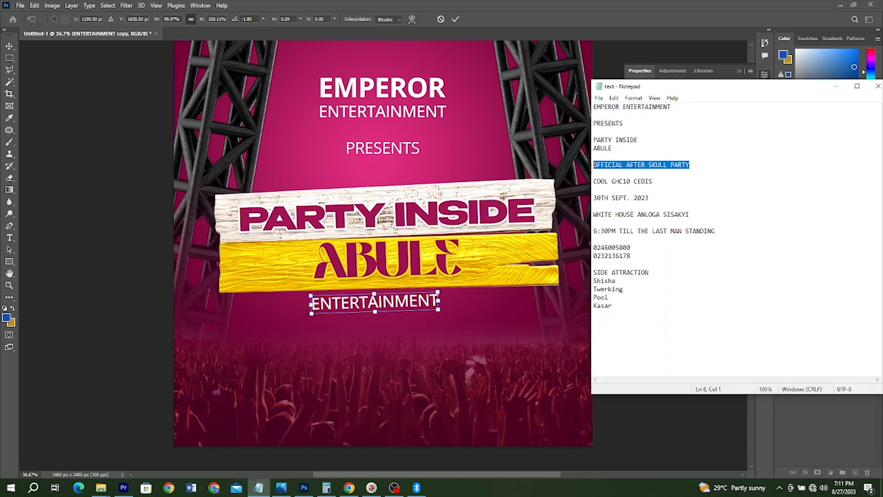
{"action": "key", "text": "ctrl+c"}
{"action": "key", "text": "alt+Tab"}
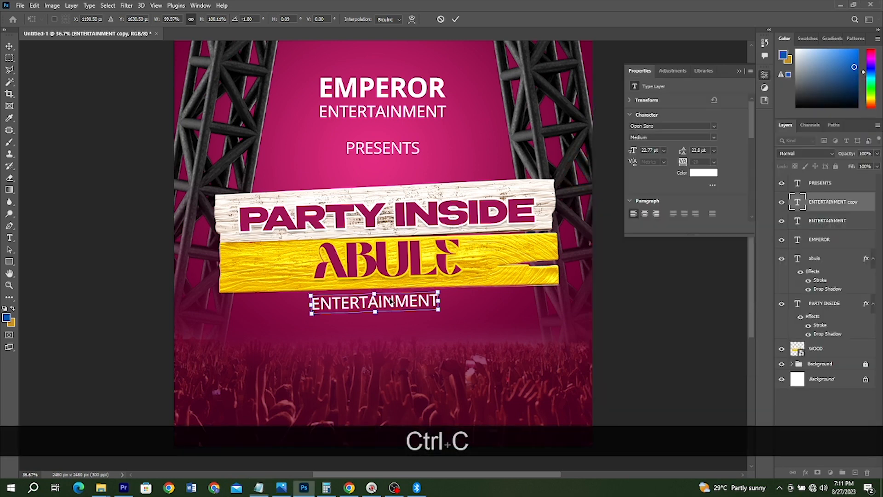
{"action": "double_click", "coordinate": [394, 304]}
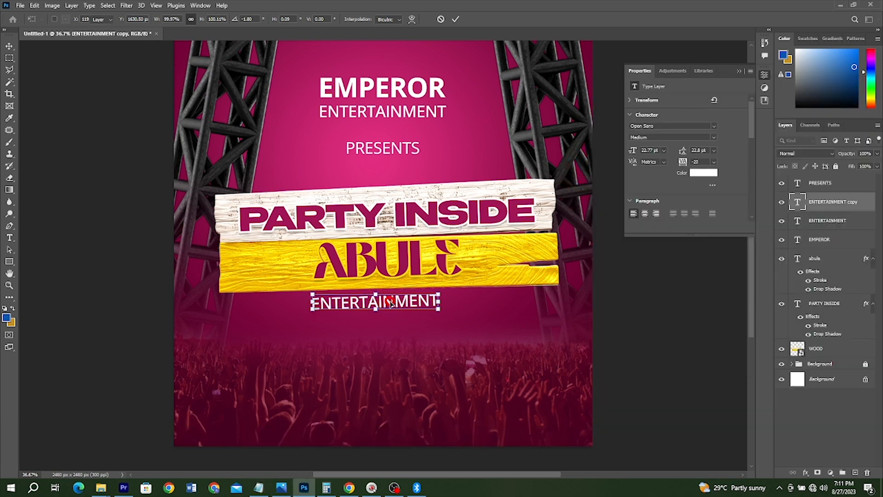
{"action": "key", "text": "ctrl+v"}
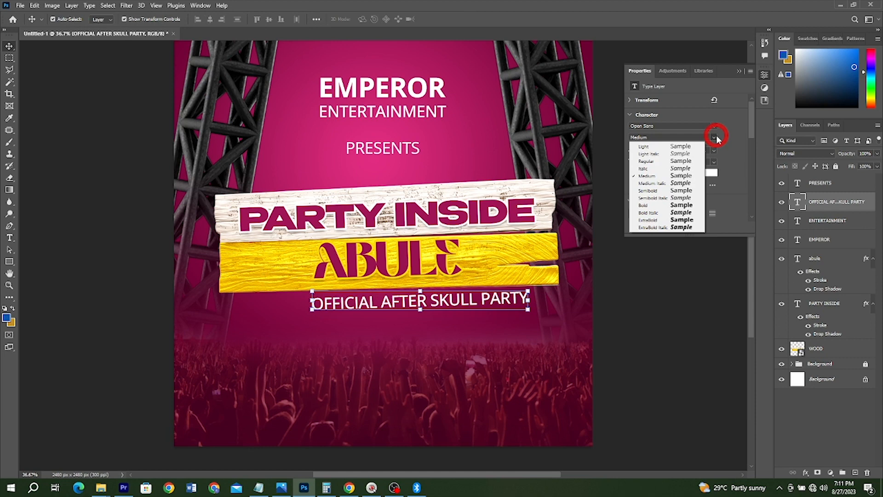
{"action": "left_click", "coordinate": [661, 190]}
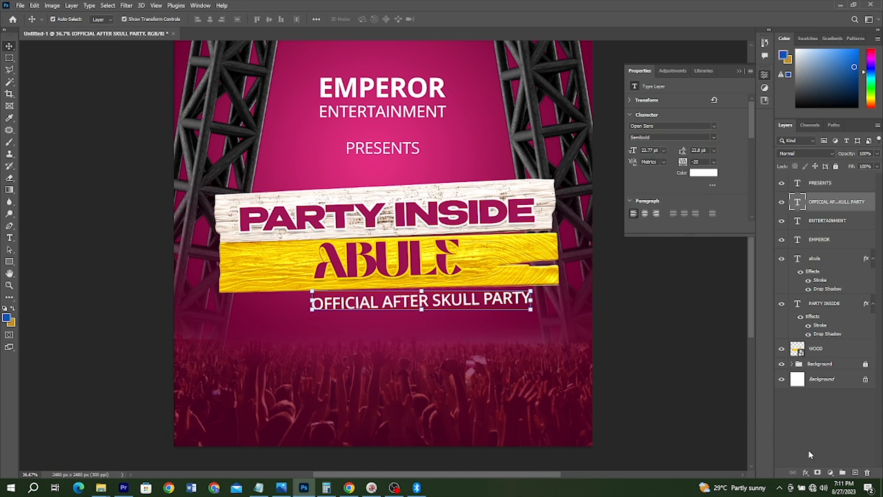
Step: Add a gradient overlay in the Linear style to the OFFICIAL AFTER SKULL PARTY text
{"action": "left_click", "coordinate": [806, 472]}
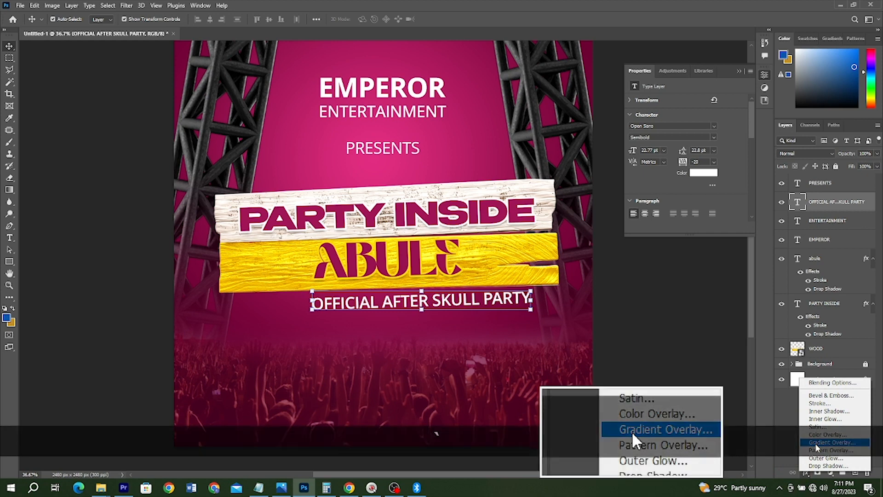
{"action": "left_click", "coordinate": [805, 443]}
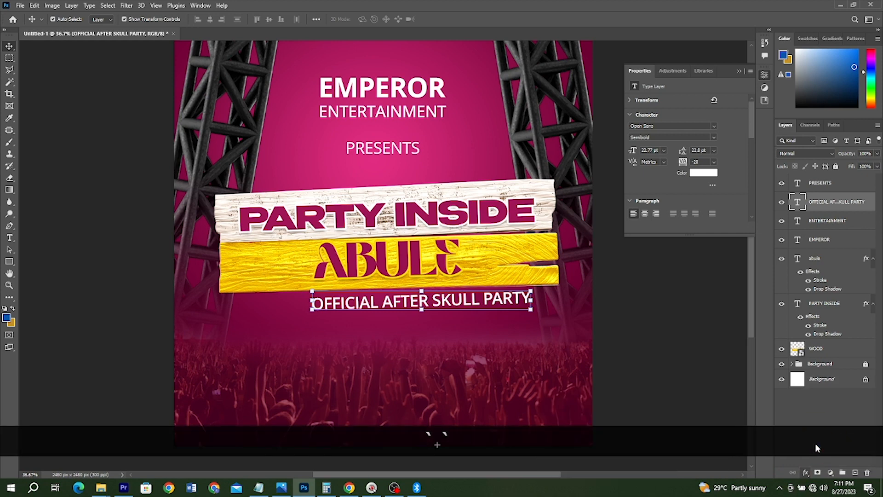
{"action": "left_click", "coordinate": [695, 211]}
{"action": "left_click", "coordinate": [694, 217]}
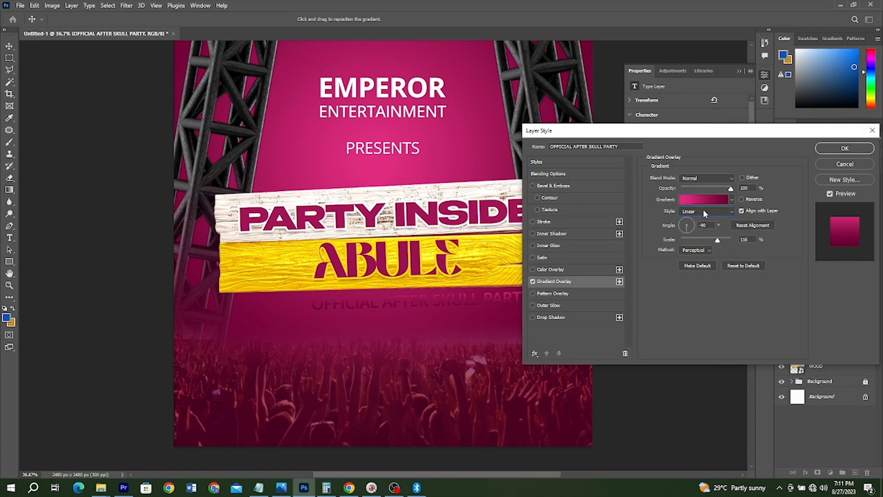
Step: Change the OFFICIAL AFTER SKULL PARTY gradient overlay to the orange-to-yellow preset from the paa gradient group and reverse it
{"action": "left_click", "coordinate": [701, 201]}
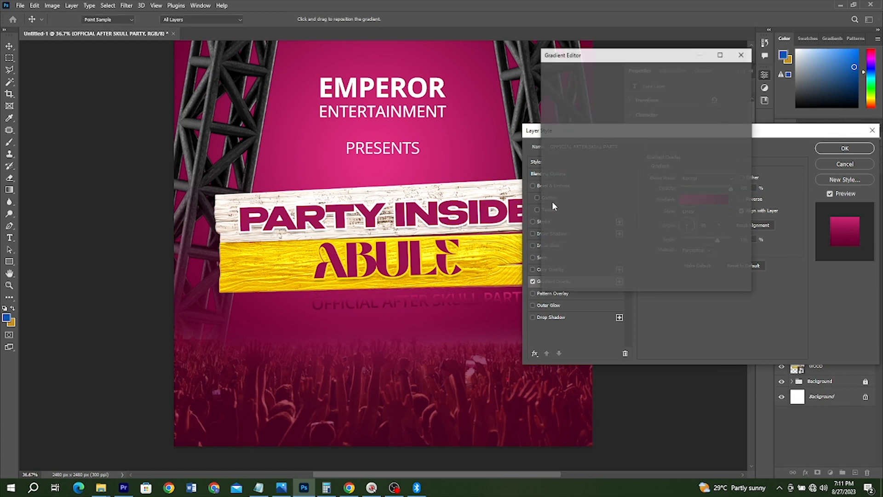
{"action": "left_click", "coordinate": [553, 227]}
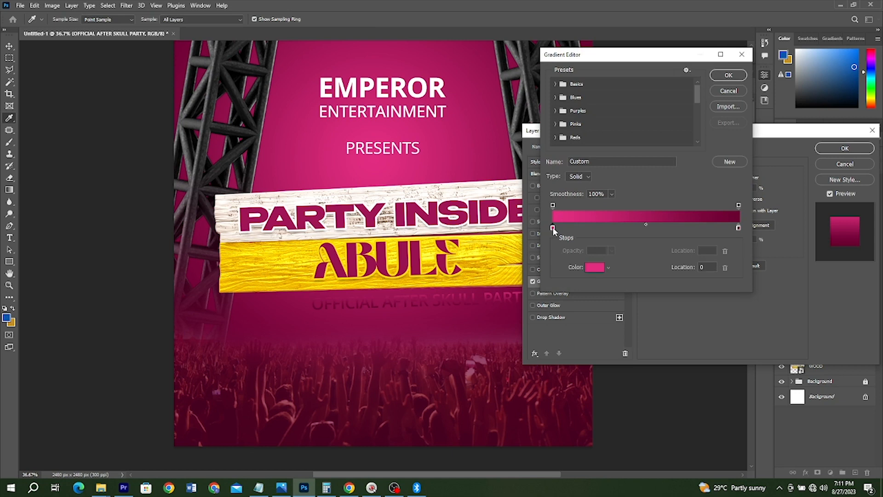
{"action": "double_click", "coordinate": [552, 227]}
{"action": "left_click", "coordinate": [792, 98]}
{"action": "scroll", "coordinate": [639, 110], "scroll_direction": "down", "scroll_amount": 5}
{"action": "left_click", "coordinate": [601, 139]}
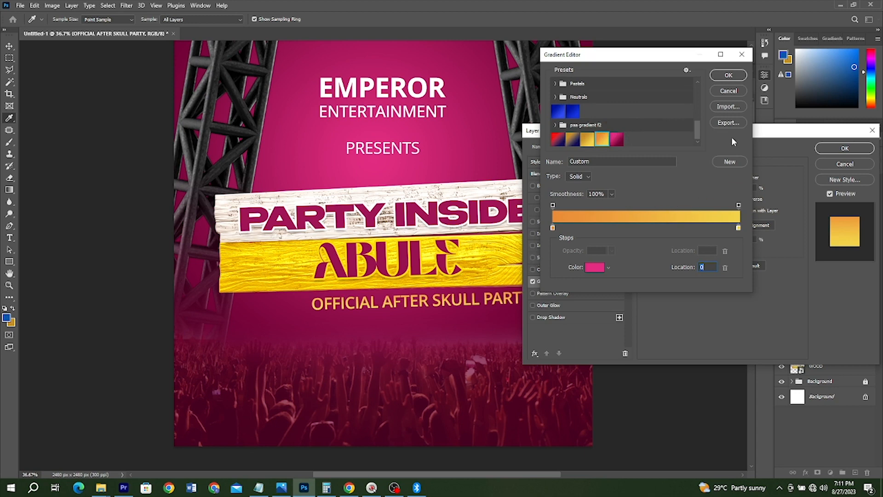
{"action": "left_click", "coordinate": [731, 76]}
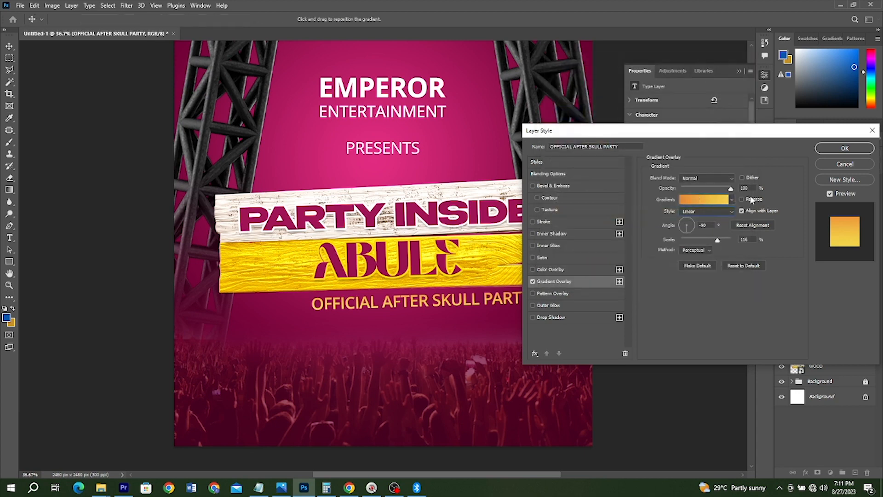
{"action": "left_click", "coordinate": [741, 199]}
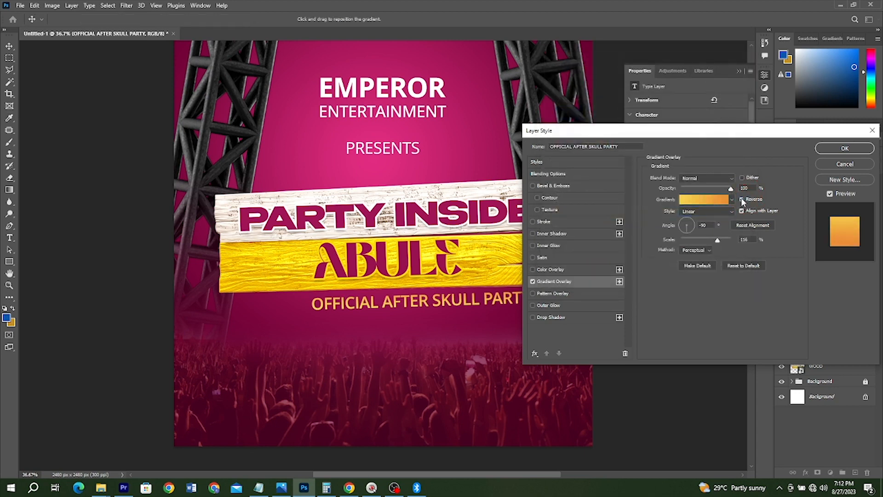
{"action": "left_click", "coordinate": [459, 305]}
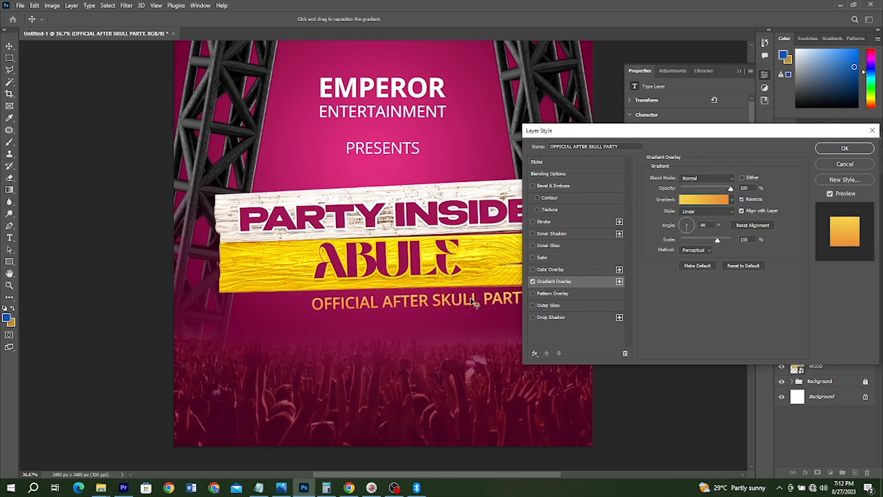
Step: Check the colour code of the orange stop and inspect the yellow stop of the subtitle's gradient
{"action": "left_click", "coordinate": [703, 201]}
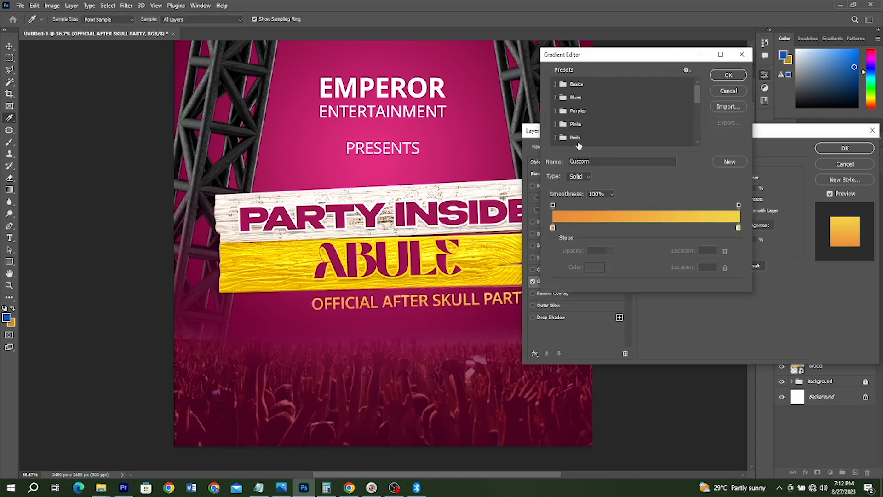
{"action": "double_click", "coordinate": [553, 228]}
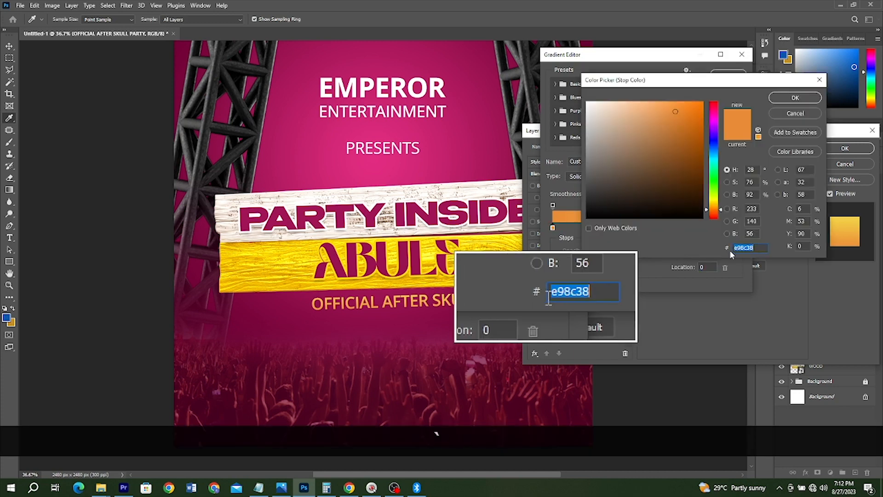
{"action": "left_click", "coordinate": [815, 115]}
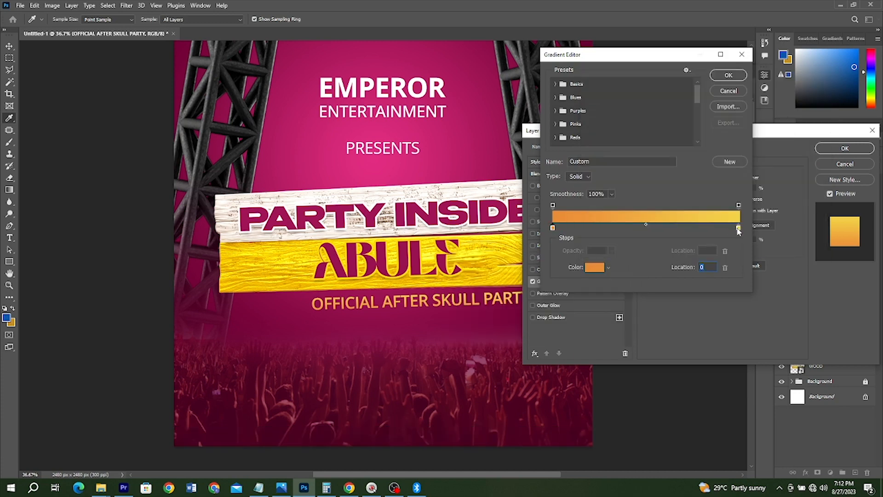
{"action": "left_click", "coordinate": [739, 228]}
{"action": "key", "text": "Return"}
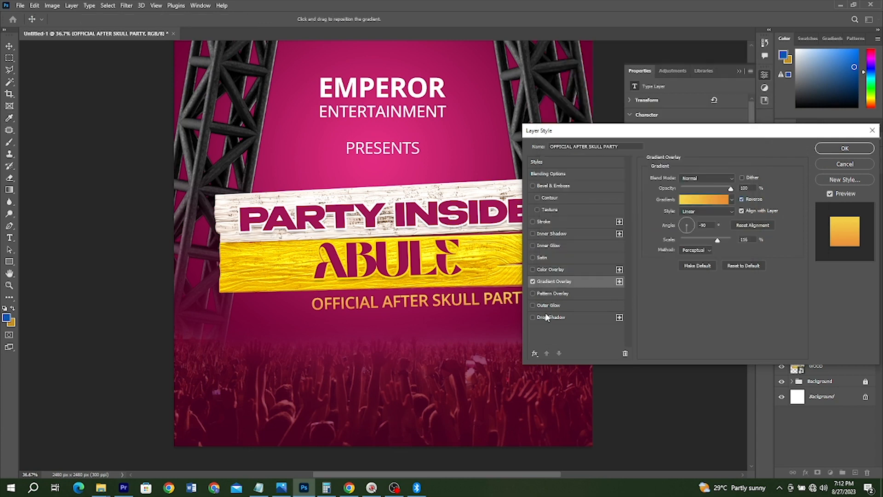
Step: Add a black Multiply drop shadow at 50% opacity and 90° to the OFFICIAL AFTER SKULL PARTY text and adjust its offset
{"action": "left_click", "coordinate": [547, 317]}
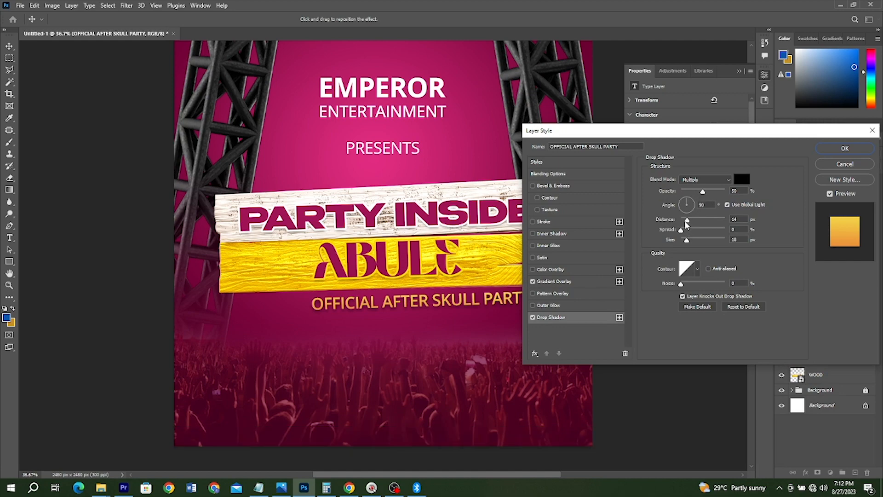
{"action": "left_click_drag", "start_coordinate": [687, 221], "coordinate": [685, 240]}
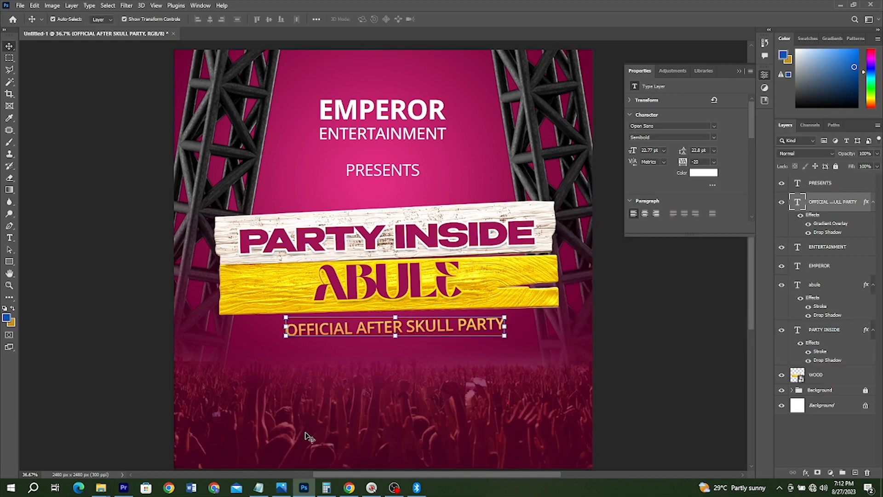
{"action": "key", "text": "Return"}
Step: After checking the reference flyer, place the yellow brush stroke image Shape 1 from the TUTORIALS folder below the subtitle, about 1000 px wide
{"action": "left_click", "coordinate": [281, 488]}
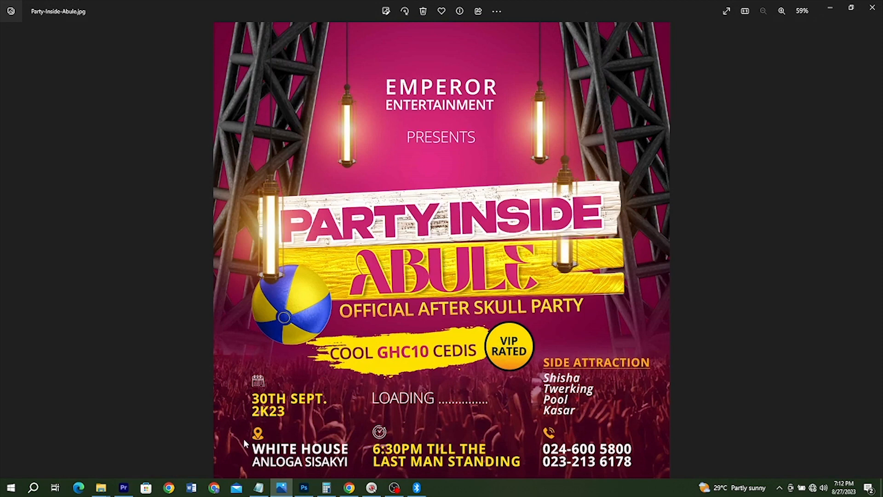
{"action": "mouse_move", "coordinate": [101, 489]}
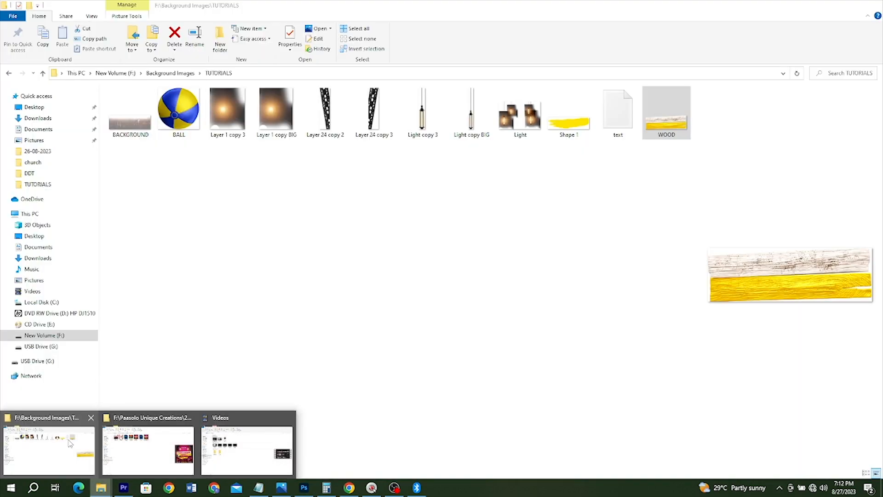
{"action": "left_click", "coordinate": [70, 442]}
{"action": "left_click", "coordinate": [568, 114]}
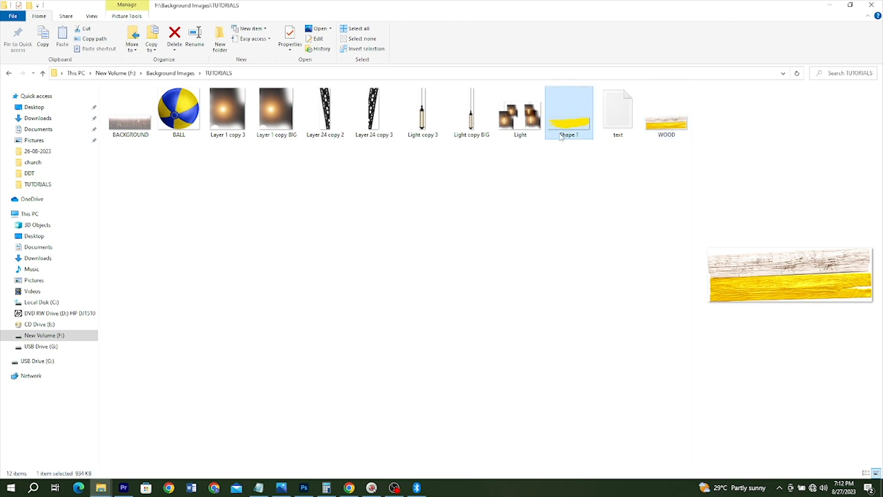
{"action": "mouse_move", "coordinate": [499, 246]}
{"action": "left_mouse_down"}
{"action": "mouse_move", "coordinate": [338, 423]}
{"action": "mouse_move", "coordinate": [305, 488]}
{"action": "mouse_move", "coordinate": [351, 380]}
{"action": "mouse_move", "coordinate": [396, 369]}
{"action": "mouse_move", "coordinate": [386, 361]}
{"action": "left_mouse_up"}
{"action": "key", "text": "Return"}
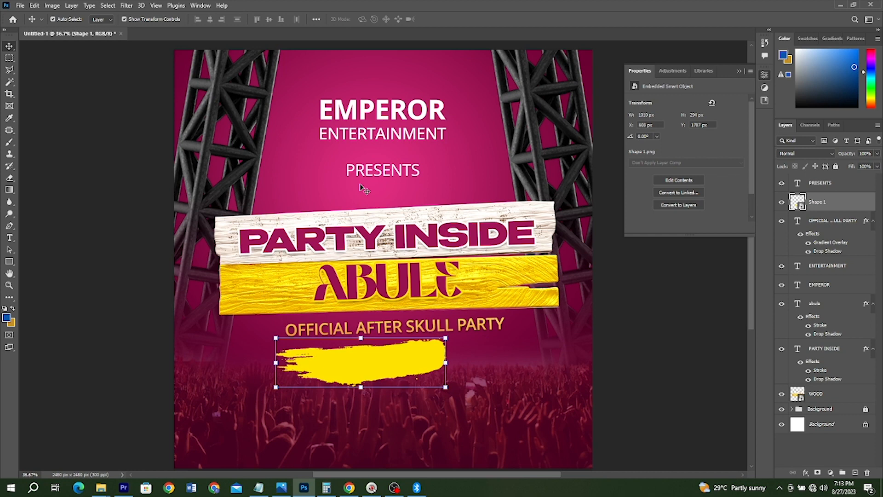
Step: Duplicate the PRESENTS text onto the yellow brush stroke and replace its wording with COOL GHC10 CEDIS copied from the Notepad text file
{"action": "mouse_move", "coordinate": [398, 171]}
{"action": "left_mouse_down"}
{"action": "mouse_move", "coordinate": [332, 367]}
{"action": "mouse_move", "coordinate": [345, 363]}
{"action": "left_mouse_up"}
{"action": "key", "text": "alt+Tab"}
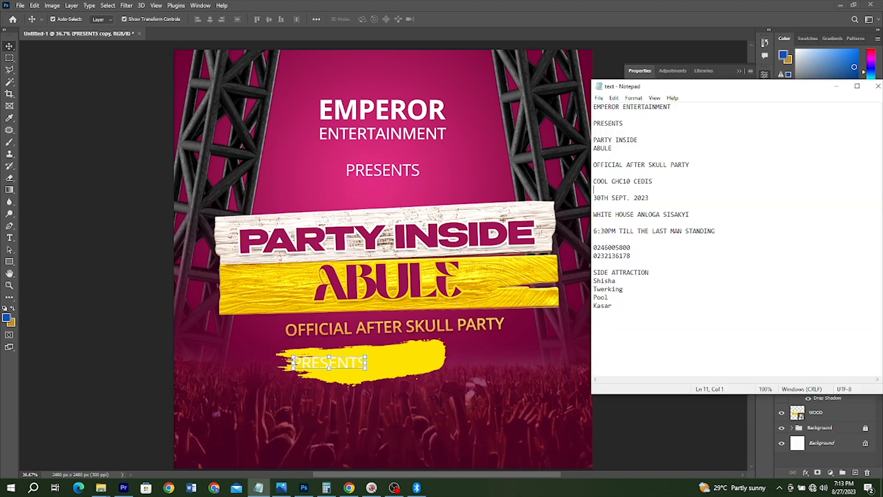
{"action": "key", "text": "ctrl+c"}
{"action": "key", "text": "alt+Tab"}
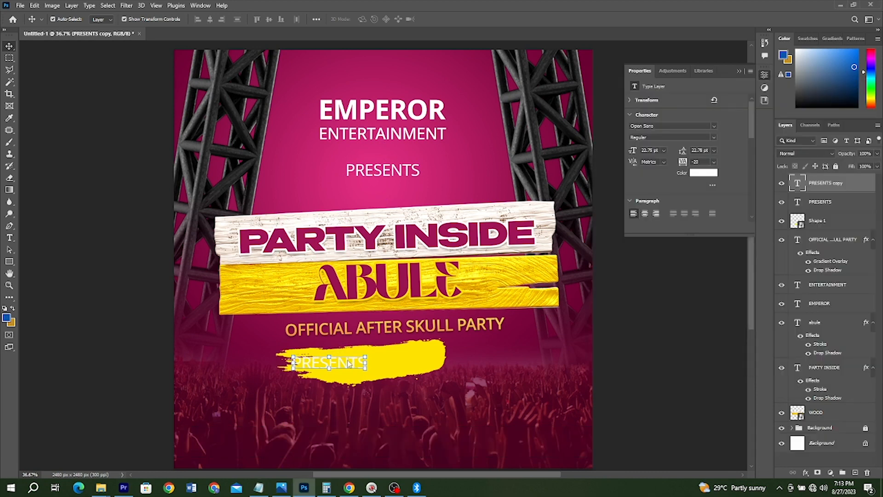
{"action": "double_click", "coordinate": [349, 364]}
{"action": "key", "text": "ctrl+v"}
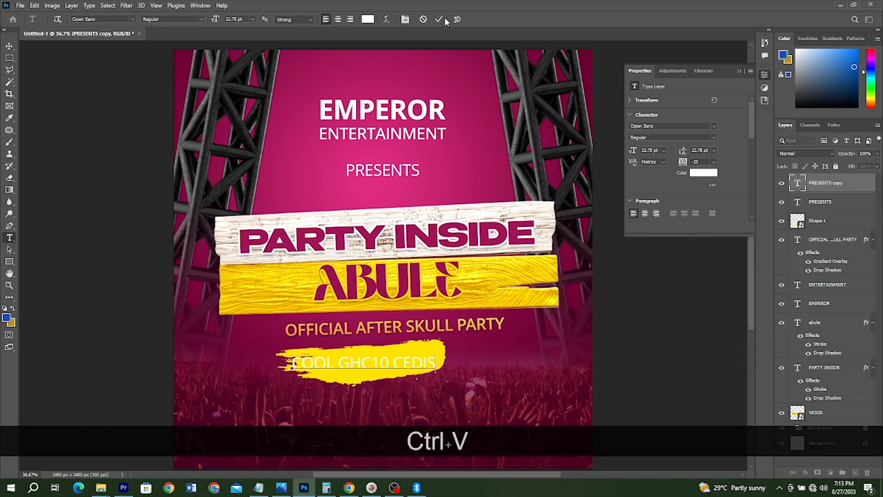
{"action": "left_click", "coordinate": [439, 19]}
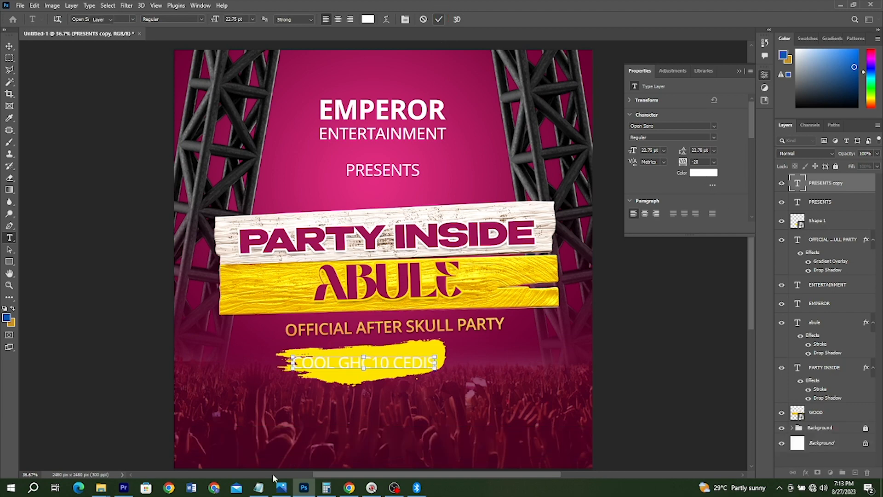
{"action": "key", "text": "v"}
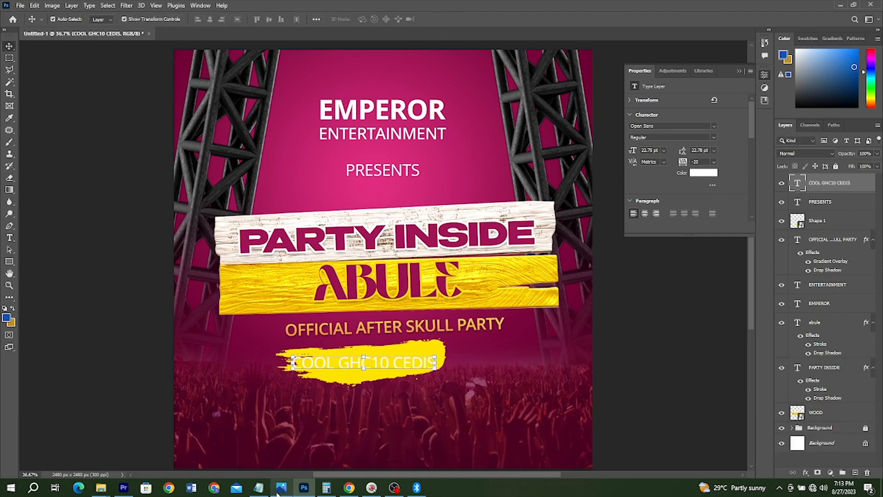
Step: Colour the COOL GHC10 CEDIS text dark magenta (#7c0e42) sampled from the flyer and set it in Bold
{"action": "left_click", "coordinate": [702, 174]}
{"action": "left_click", "coordinate": [488, 352]}
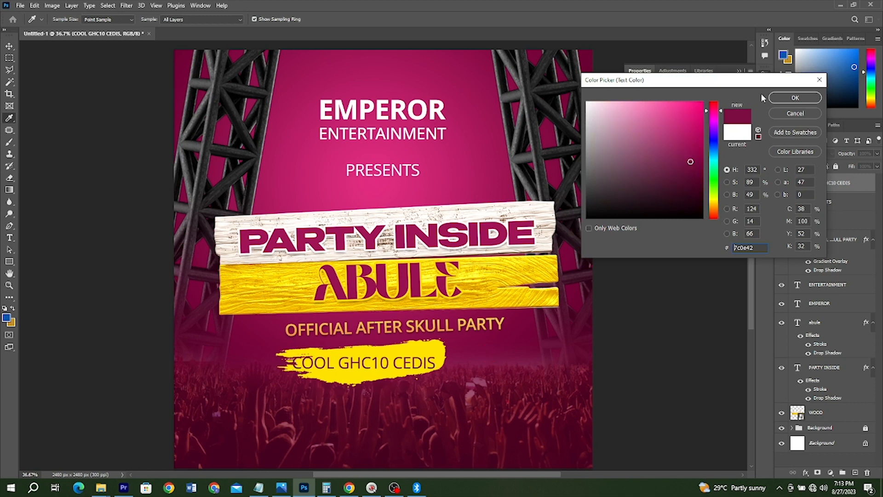
{"action": "left_click", "coordinate": [796, 97]}
{"action": "left_click", "coordinate": [671, 137]}
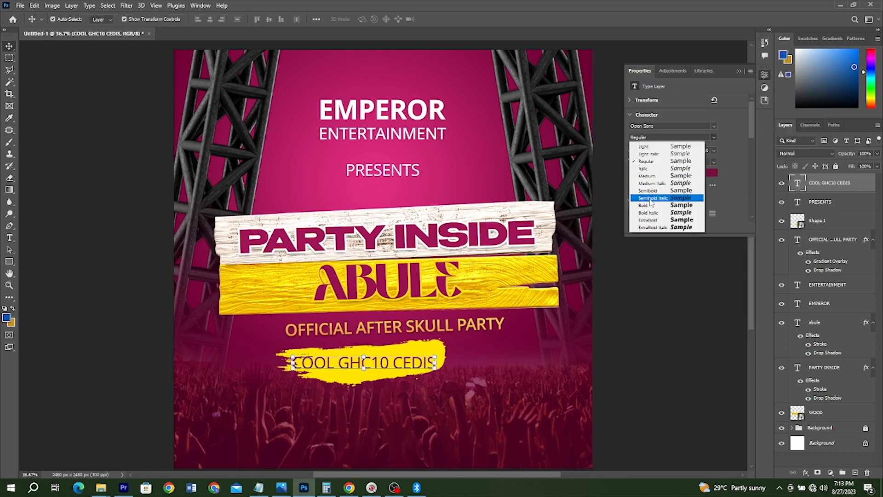
{"action": "left_click", "coordinate": [653, 205]}
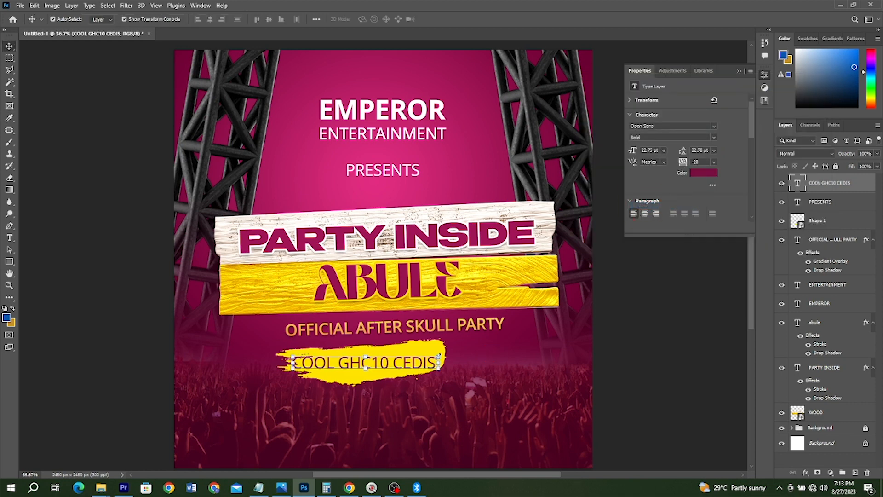
Step: Draw a black circle about 335 px across at the end of the brush stroke with the Ellipse tool, undoing the uneven first attempt
{"action": "left_click", "coordinate": [9, 262]}
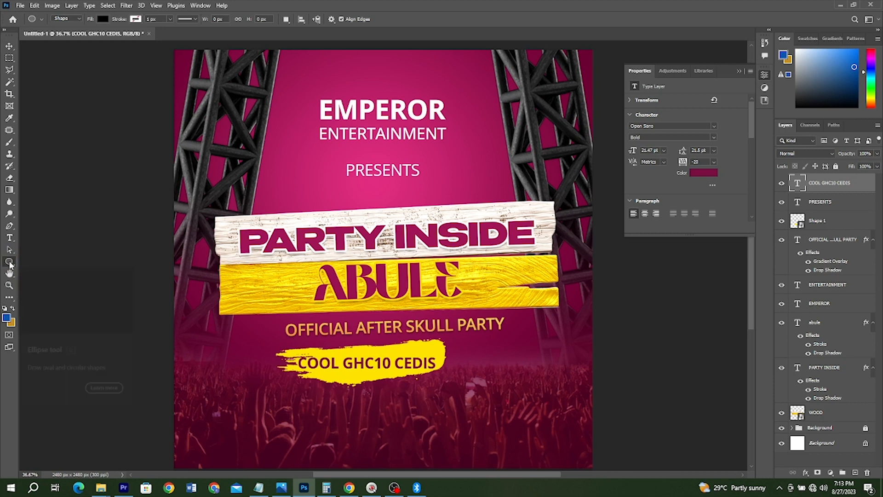
{"action": "right_click", "coordinate": [9, 262]}
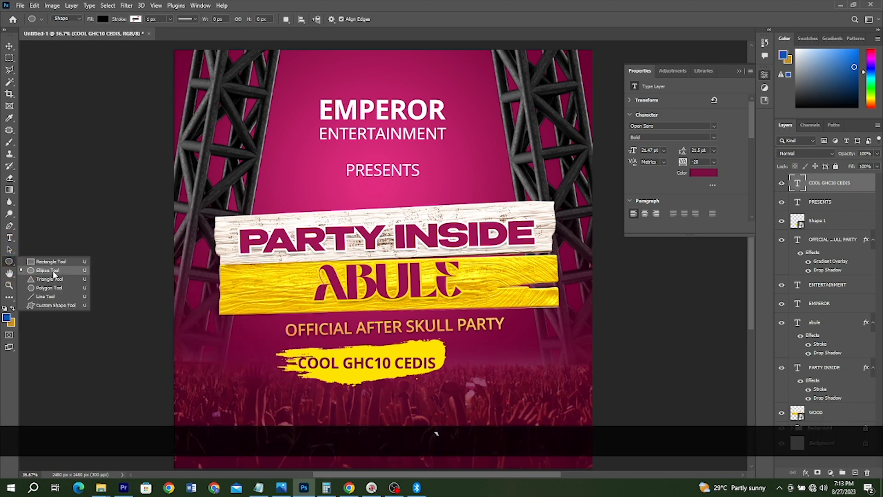
{"action": "left_click_drag", "start_coordinate": [444, 337], "coordinate": [501, 391]}
{"action": "key", "text": "ctrl+z"}
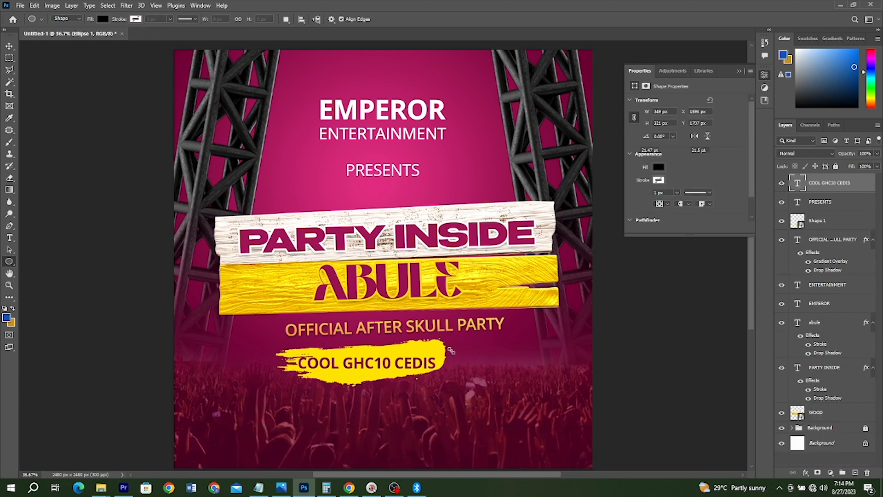
{"action": "left_click_drag", "start_coordinate": [441, 343], "coordinate": [497, 398]}
Step: Duplicate the black circle, shrink the copy to 289 px about its centre, and copy the subtitle's gradient overlay onto it
{"action": "key", "text": "ctrl+j"}
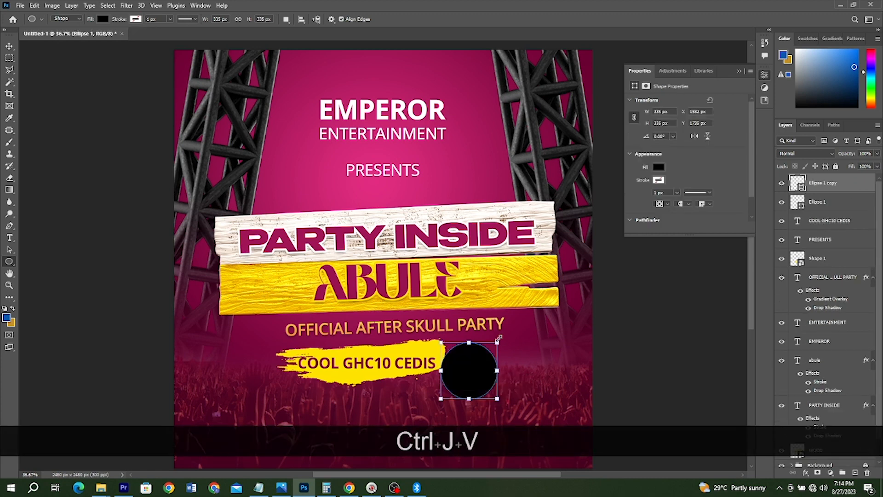
{"action": "key", "text": "v"}
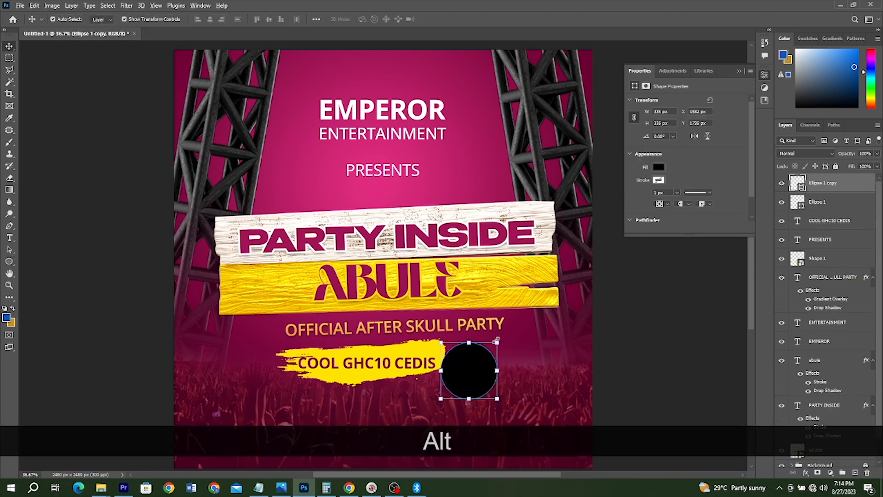
{"action": "left_click_drag", "start_coordinate": [495, 343], "coordinate": [496, 344]}
{"action": "key", "text": "Return"}
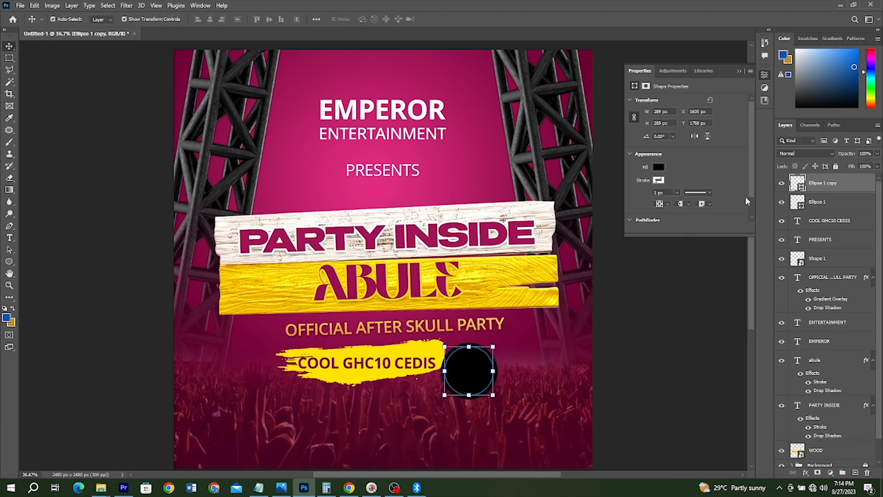
{"action": "left_click", "coordinate": [825, 278]}
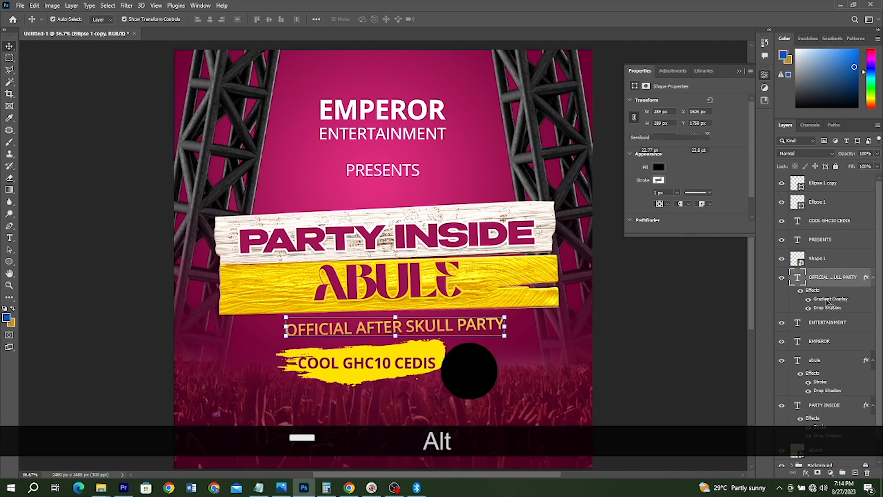
{"action": "left_click_drag", "start_coordinate": [828, 300], "coordinate": [498, 369]}
Step: Select the black circle together with its gradient-filled copy and link the two layers
{"action": "left_click", "coordinate": [809, 224]}
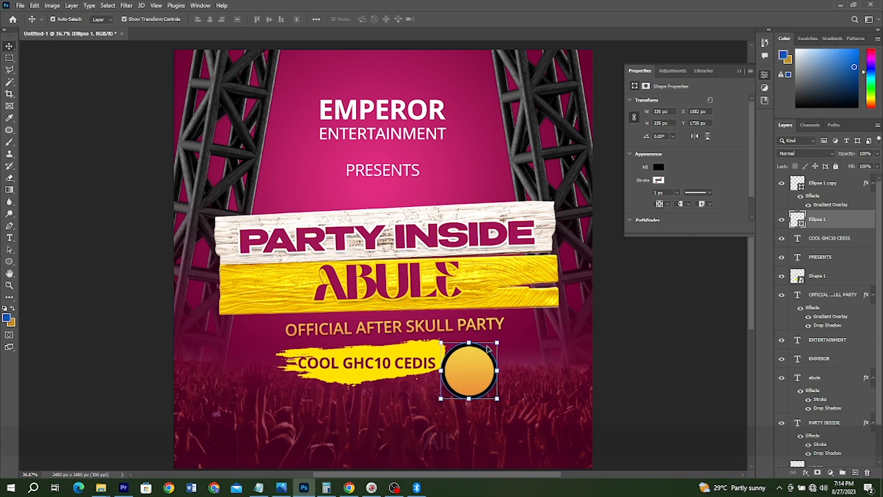
{"action": "scroll", "coordinate": [487, 348], "scroll_direction": "up", "scroll_amount": 5}
{"action": "left_click", "coordinate": [457, 253]}
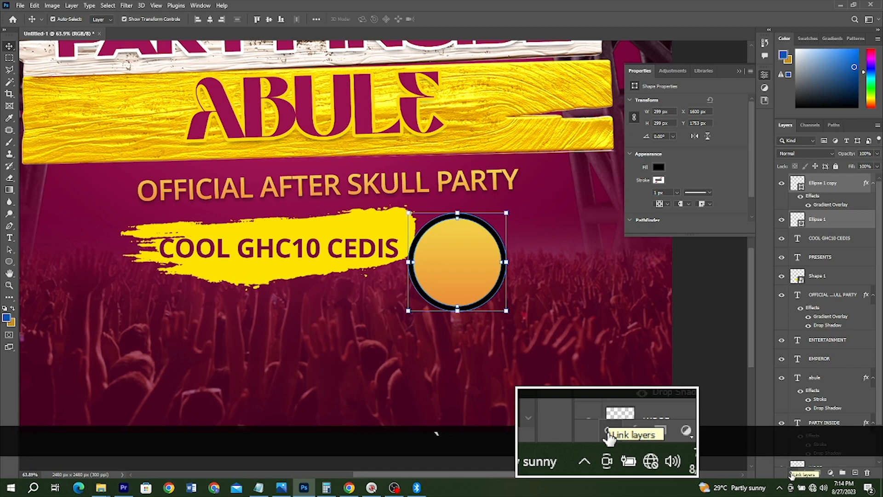
{"action": "left_click", "coordinate": [792, 474]}
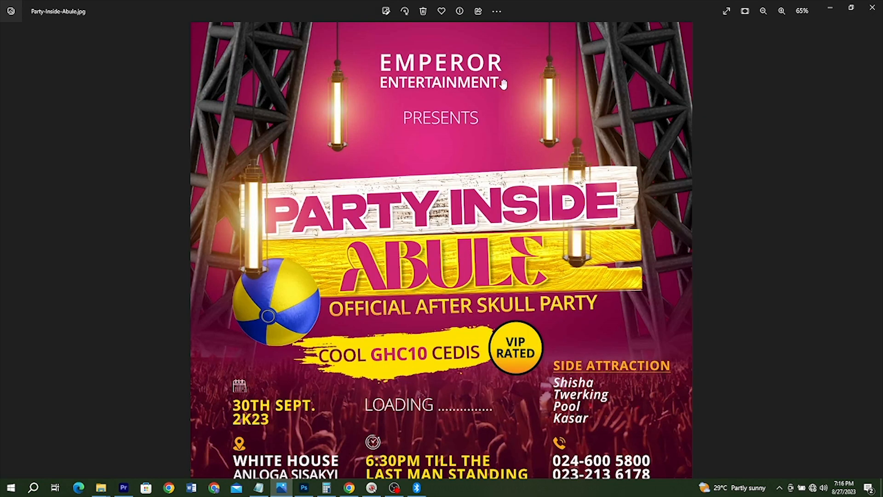
Step: Return from the reference flyer to Photoshop and set the VIP RATED badge text in Bold
{"action": "left_click", "coordinate": [305, 487]}
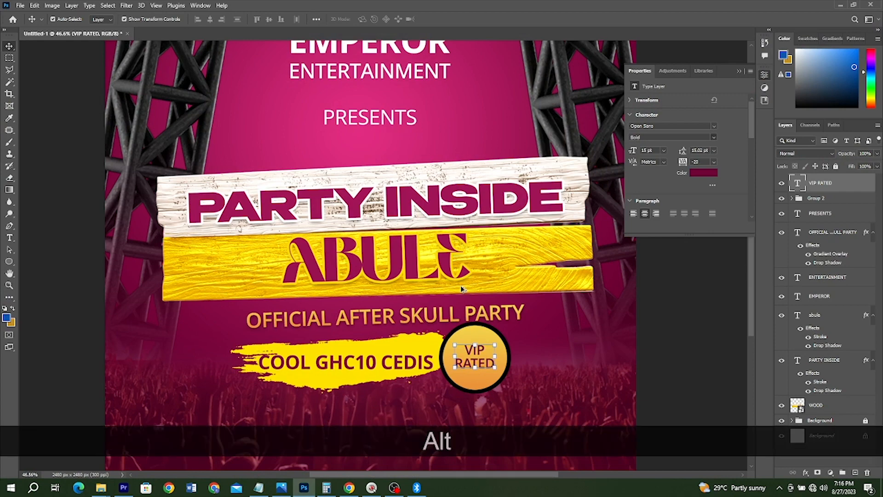
{"action": "scroll", "coordinate": [462, 288], "scroll_direction": "down", "scroll_amount": 2}
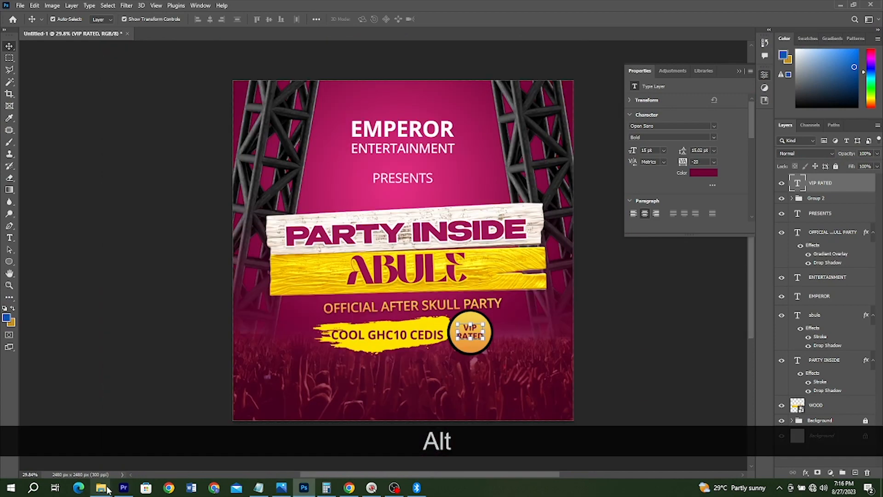
Step: Place the BALL image from the TUTORIALS folder at the left end of the yellow plank, beside the subtitle
{"action": "left_click", "coordinate": [106, 488]}
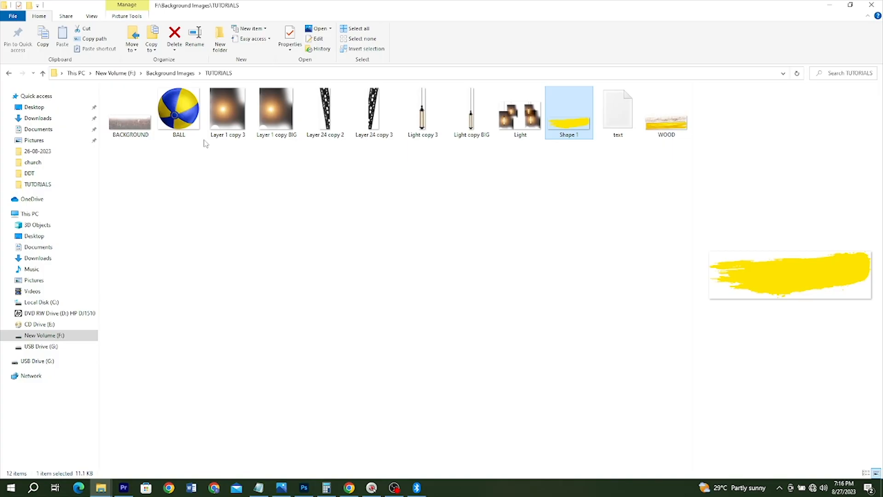
{"action": "left_click_drag", "start_coordinate": [179, 113], "coordinate": [435, 228]}
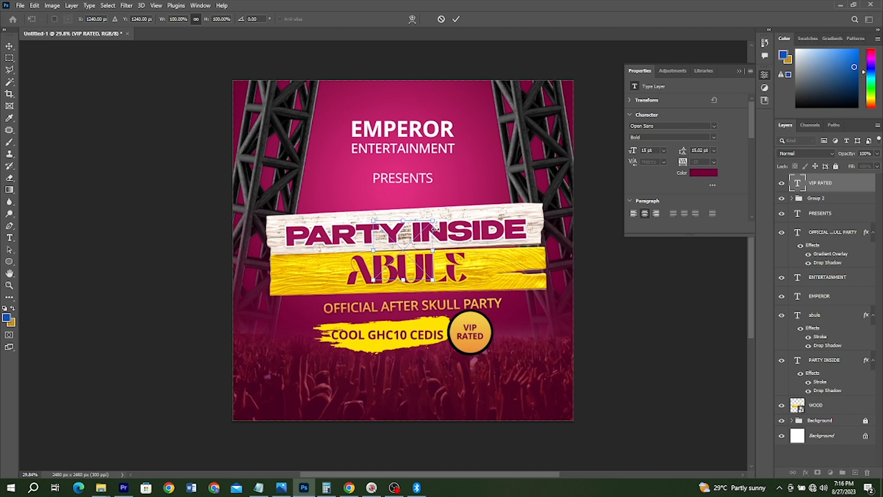
{"action": "left_click_drag", "start_coordinate": [403, 247], "coordinate": [293, 293]}
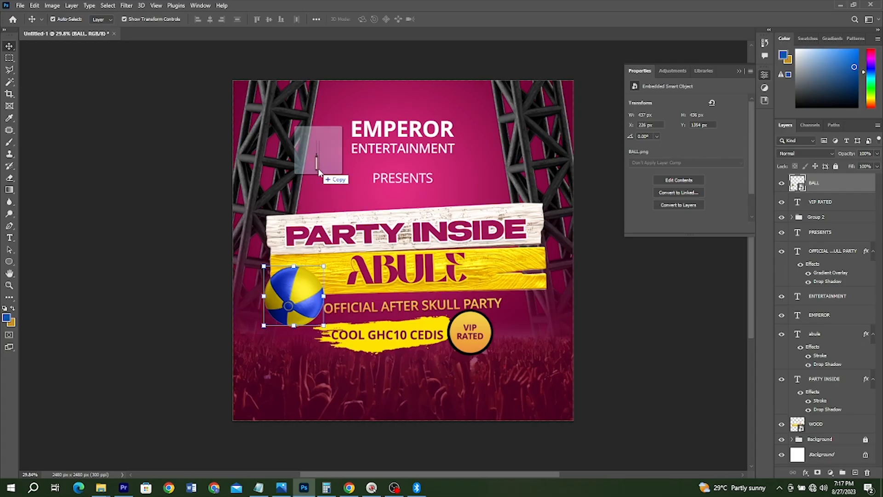
Step: Place the Light copy 3 lamp left of the EMPEROR title and lay the Layer 1 copy 3 glow over it in Screen blend mode
{"action": "left_click_drag", "start_coordinate": [318, 167], "coordinate": [318, 168]}
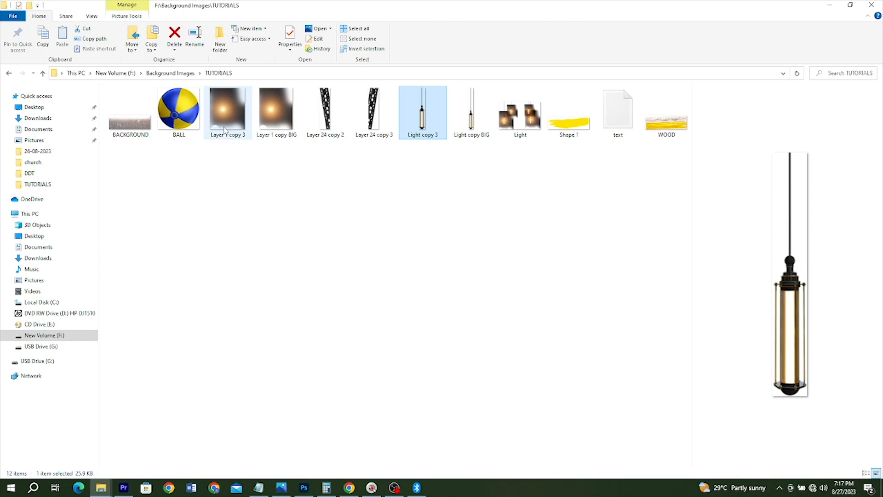
{"action": "left_click_drag", "start_coordinate": [225, 130], "coordinate": [322, 143]}
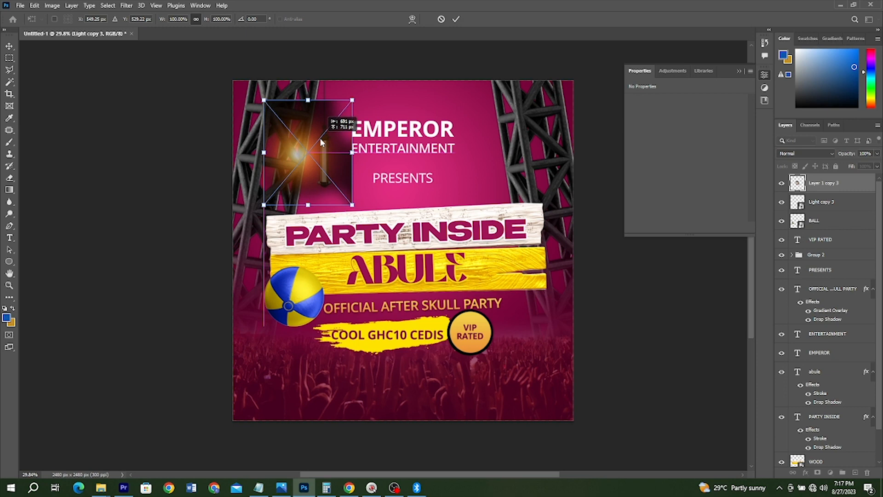
{"action": "left_click", "coordinate": [805, 153]}
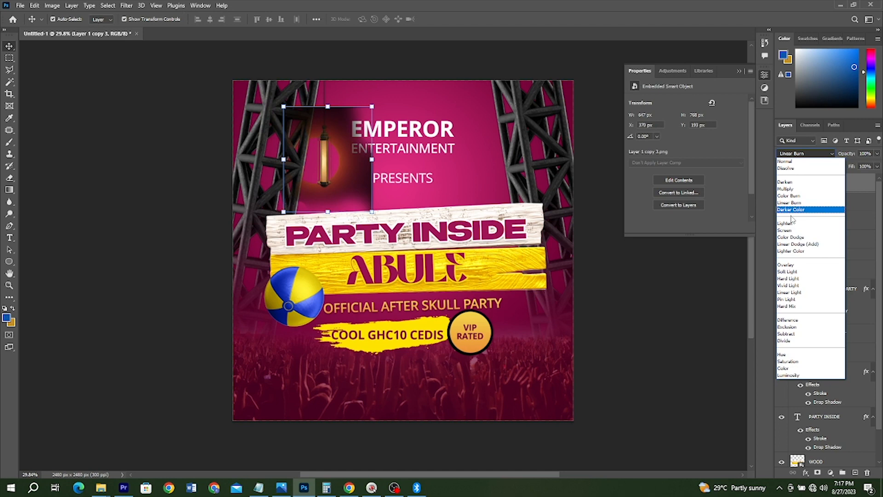
{"action": "left_click", "coordinate": [785, 230]}
{"action": "key", "text": "ctrl"}
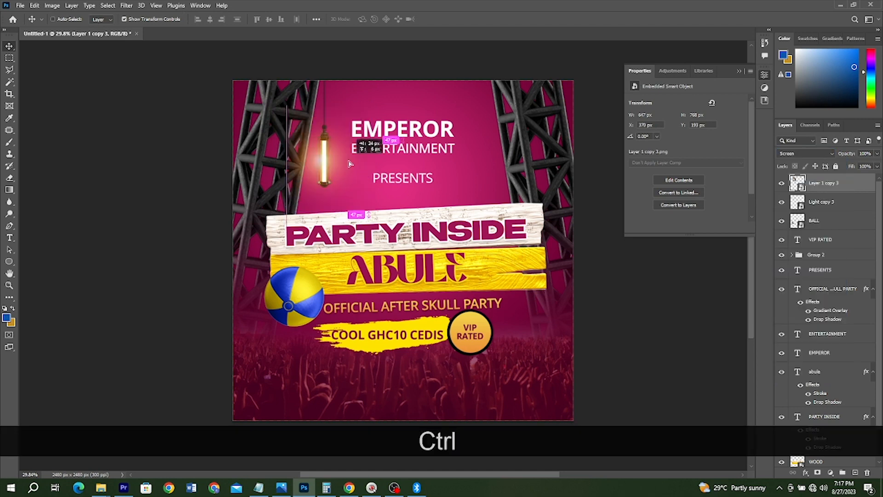
{"action": "left_click_drag", "start_coordinate": [349, 164], "coordinate": [350, 163]}
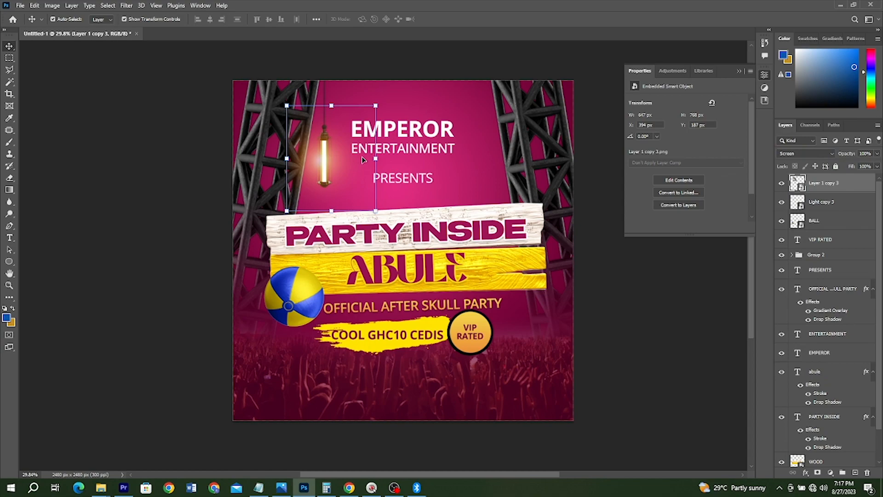
Step: Place the Light copy BIG lamp at the left end of the planks and add the Layer 1 copy BIG glow over it
{"action": "key", "text": "alt+Tab"}
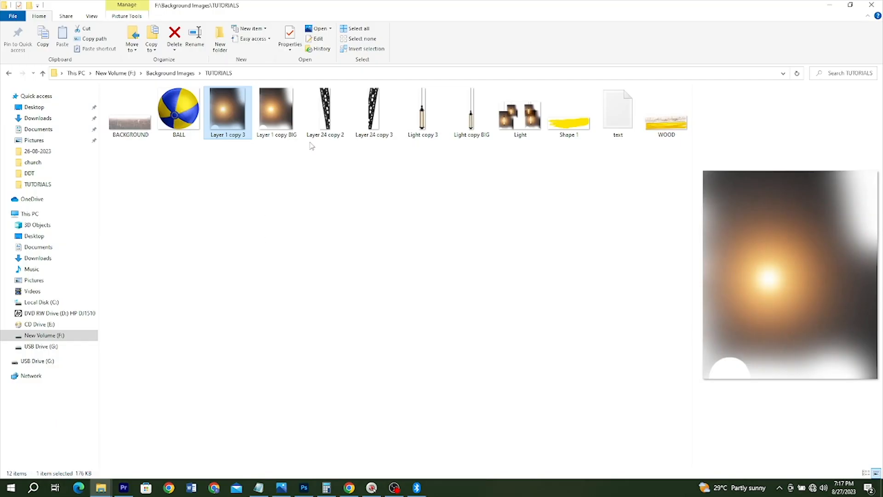
{"action": "left_click", "coordinate": [475, 115]}
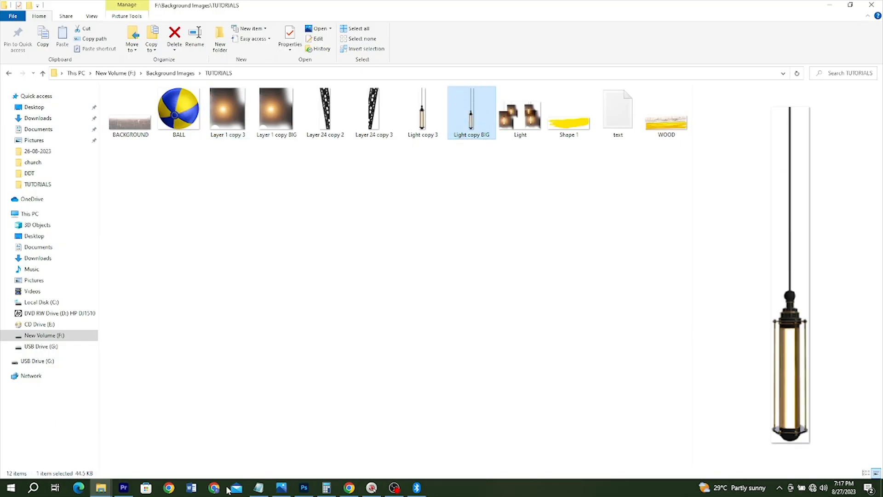
{"action": "left_click", "coordinate": [304, 487]}
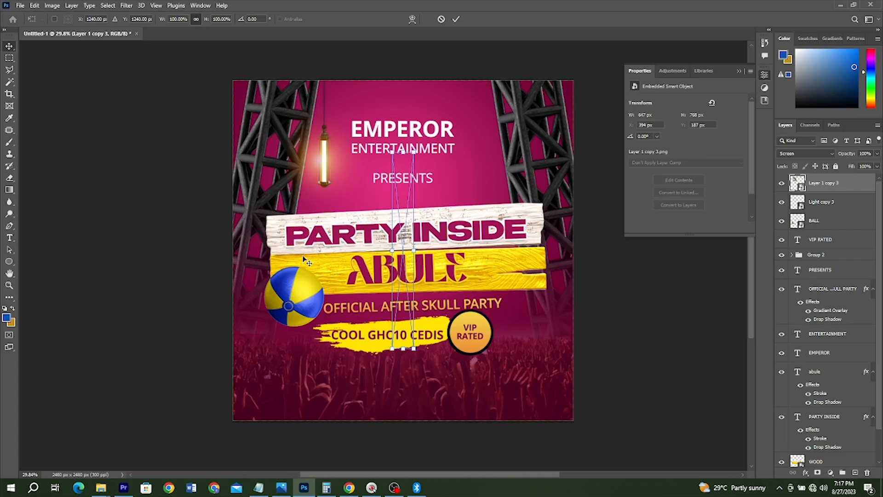
{"action": "left_click_drag", "start_coordinate": [303, 258], "coordinate": [283, 184]}
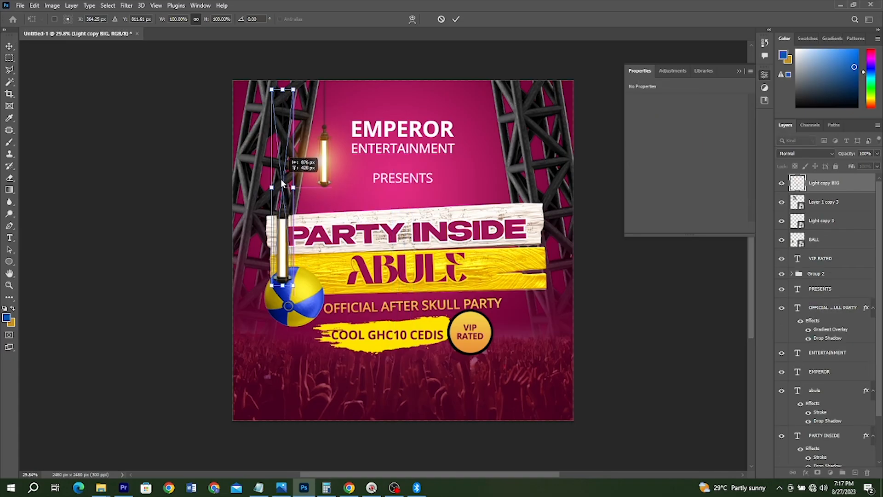
{"action": "key", "text": "Return"}
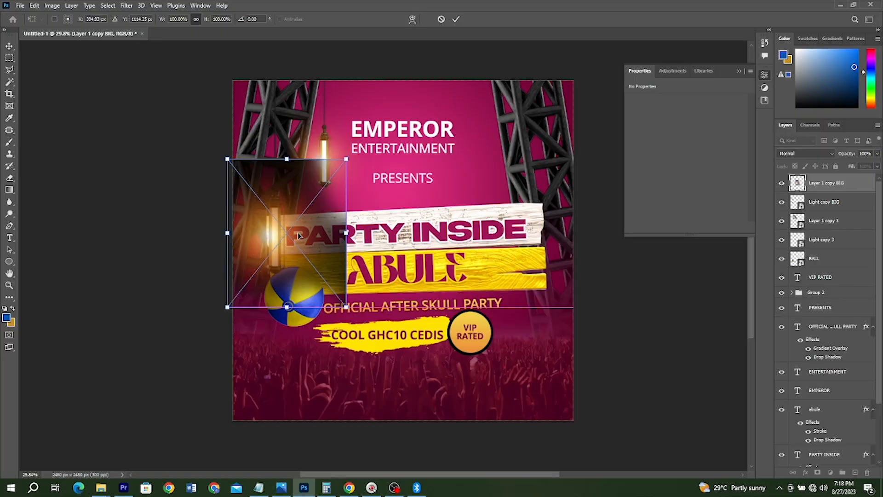
{"action": "double_click", "coordinate": [297, 232]}
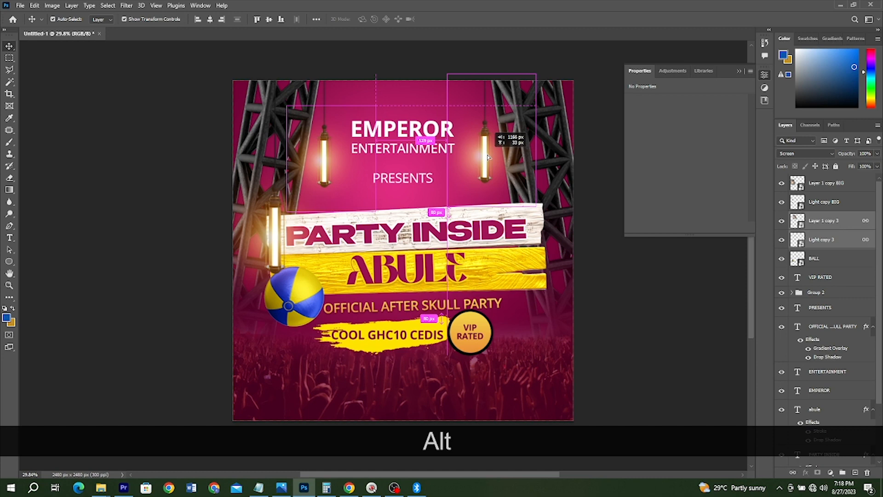
Step: Duplicate the small and large lamps with their glows onto the flyer's right side, and group all the lamp layers
{"action": "left_click_drag", "start_coordinate": [487, 157], "coordinate": [526, 241]}
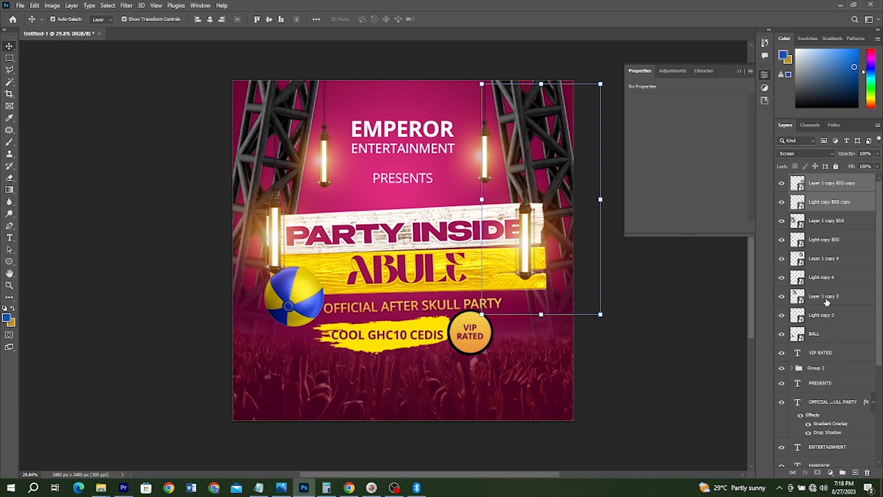
{"action": "key", "text": "ctrl+g"}
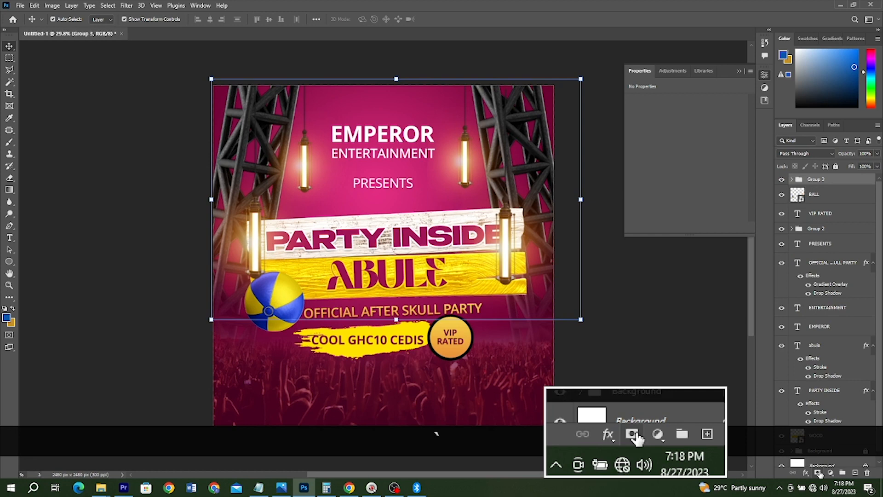
Step: Add a layer mask to the lamp group and brush away the part of the right-hand large lamp covering the PARTY INSIDE title
{"action": "left_click", "coordinate": [820, 474]}
{"action": "key", "text": "b"}
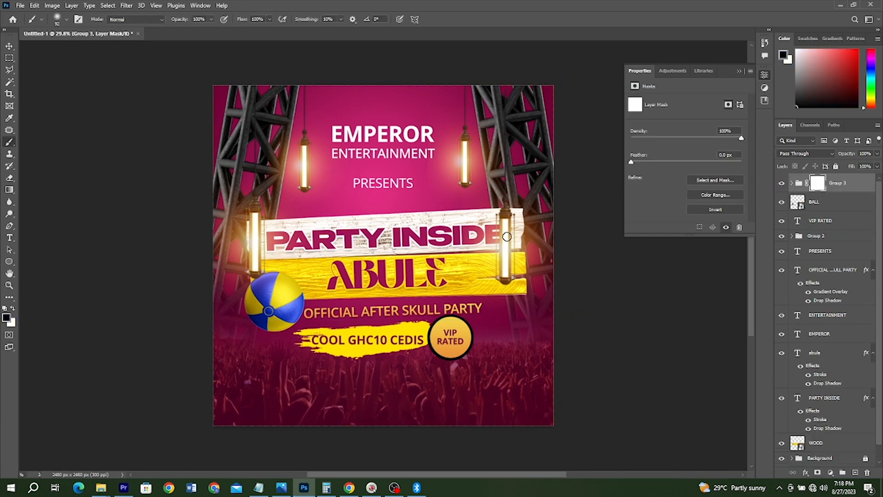
{"action": "key", "text": "ctrl+z"}
{"action": "key", "text": "bracketright"}
{"action": "key", "text": "bracketright"}
{"action": "key", "text": "bracketright"}
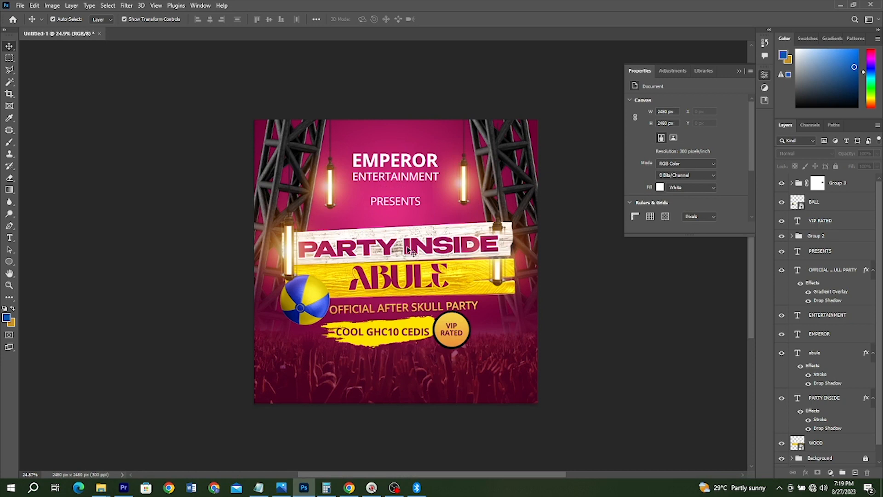
Step: Compare the draft with the reference flyer Party-Inside-Abule.jpg, checking the price line and the event details below it
{"action": "key", "text": "alt"}
{"action": "scroll", "coordinate": [410, 250], "scroll_direction": "up", "scroll_amount": 2}
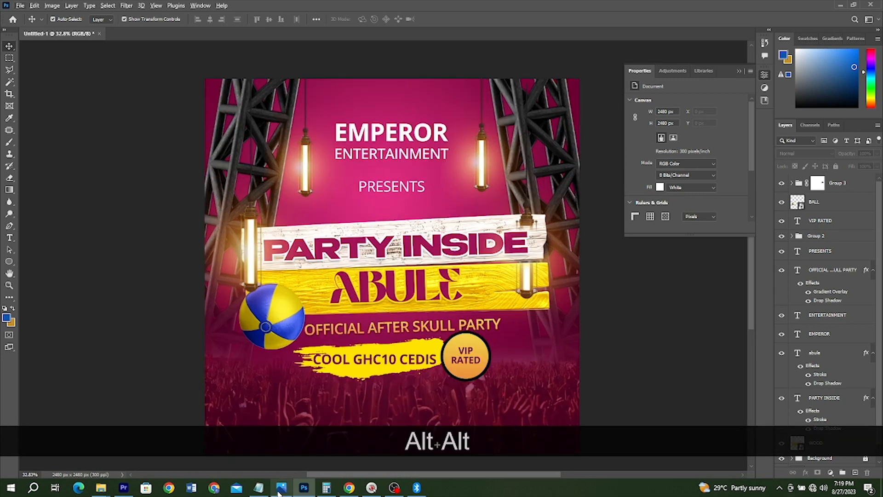
{"action": "left_click", "coordinate": [279, 492]}
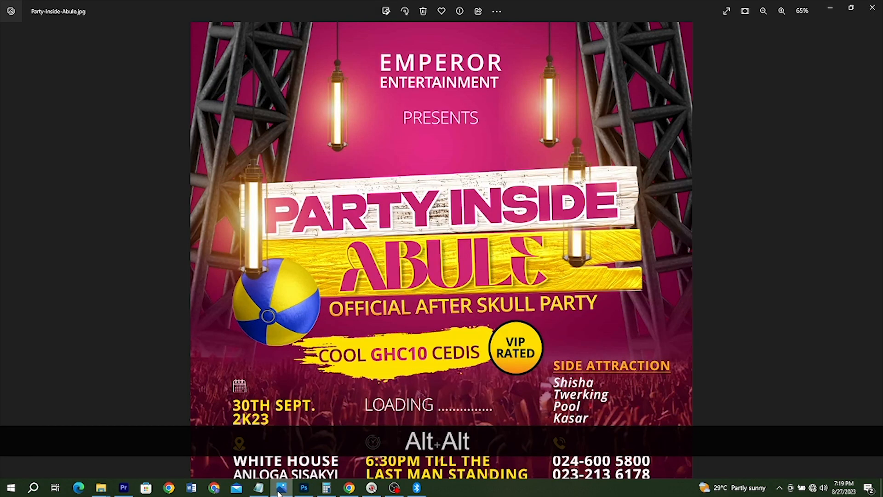
{"action": "left_click", "coordinate": [279, 491]}
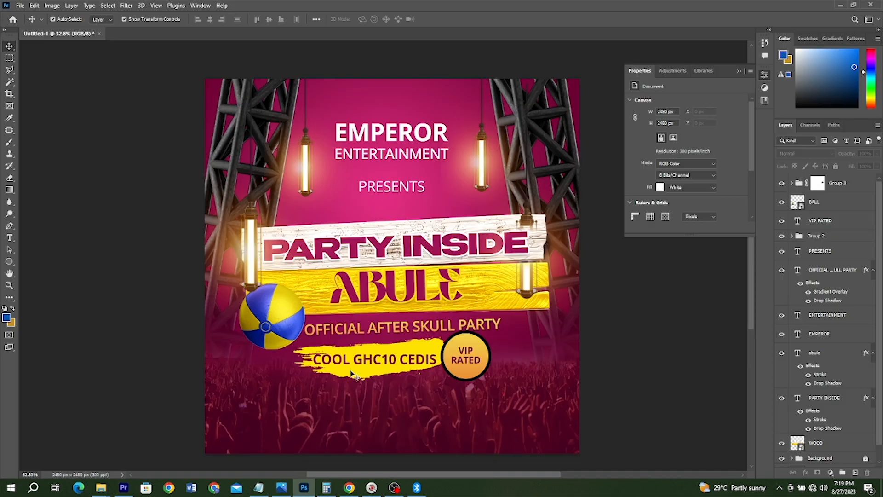
{"action": "left_click", "coordinate": [286, 485]}
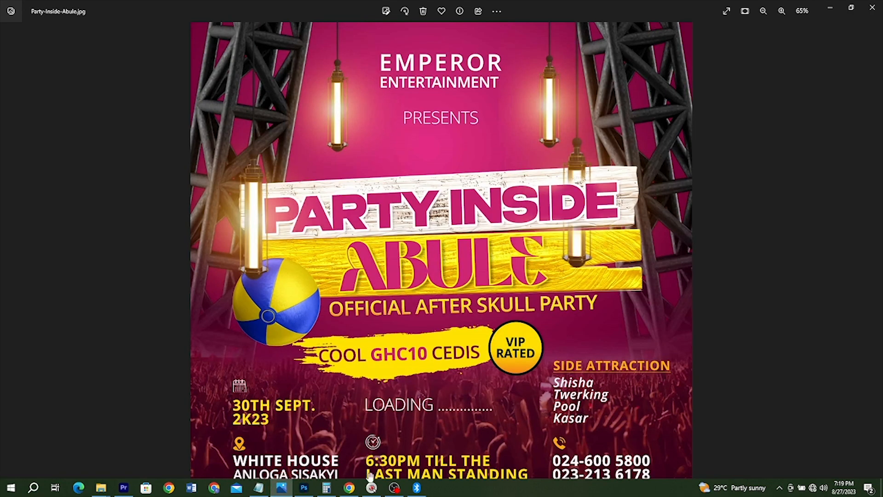
{"action": "left_click", "coordinate": [830, 8]}
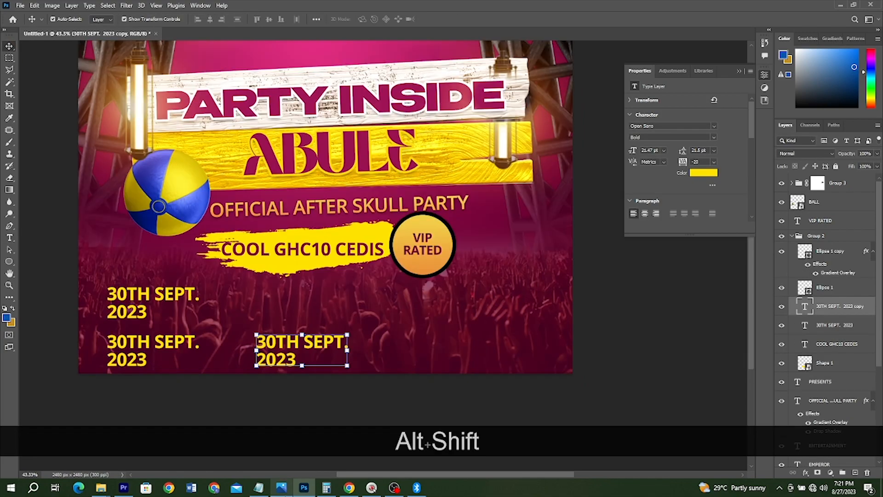
Step: Duplicate the date text to the right end of the flyer's lowest row, and place another copy above it
{"action": "left_click_drag", "start_coordinate": [302, 349], "coordinate": [485, 354]}
{"action": "left_click_drag", "start_coordinate": [486, 355], "coordinate": [504, 268]}
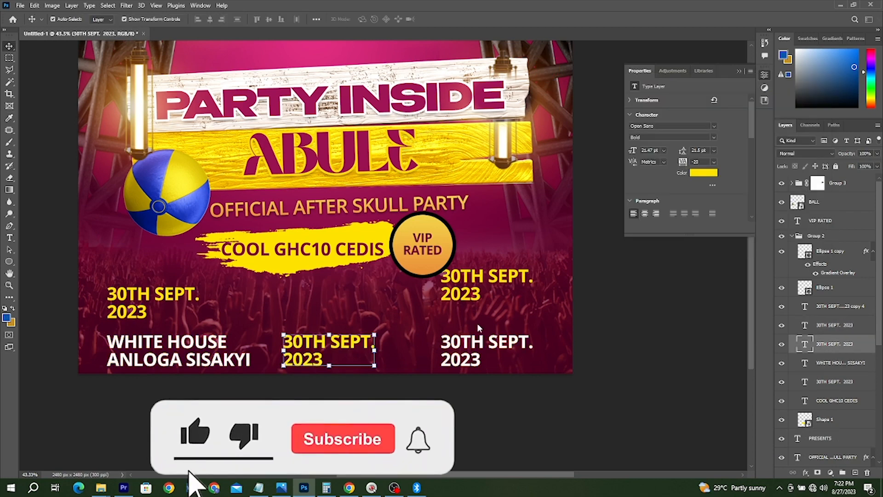
Step: Replace the middle date copy with the text "6:30PM TILL THE LAST MAN STANDING" from the notes, broken onto two lines after "THE"
{"action": "scroll", "coordinate": [573, 348], "scroll_direction": "up", "scroll_amount": 2}
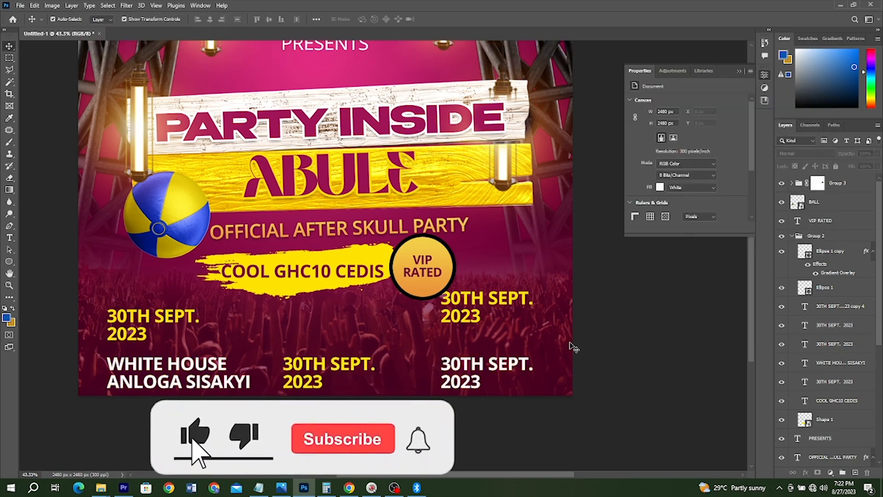
{"action": "scroll", "coordinate": [573, 347], "scroll_direction": "up", "scroll_amount": 1}
{"action": "left_click", "coordinate": [258, 487]}
{"action": "key", "text": "ctrl+c"}
{"action": "double_click", "coordinate": [332, 386]}
{"action": "key", "text": "ctrl+a"}
{"action": "key", "text": "ctrl+v"}
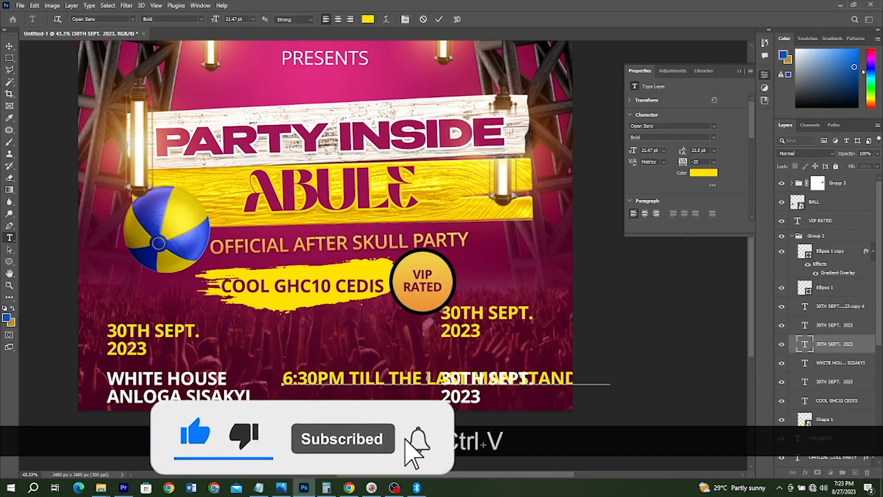
{"action": "left_click", "coordinate": [428, 377]}
{"action": "key", "text": "Return"}
Step: Scale down the time text, shift it and the right-hand text block upward, and delete the spare date copy
{"action": "left_click", "coordinate": [9, 46]}
{"action": "left_click_drag", "start_coordinate": [467, 405], "coordinate": [416, 397]}
{"action": "left_click_drag", "start_coordinate": [360, 383], "coordinate": [360, 355]}
{"action": "left_click_drag", "start_coordinate": [483, 380], "coordinate": [483, 357]}
{"action": "key", "text": "Delete"}
Step: Check the reference flyer for the arrangement of the date, venue, time and contact text blocks
{"action": "key", "text": "alt+Tab"}
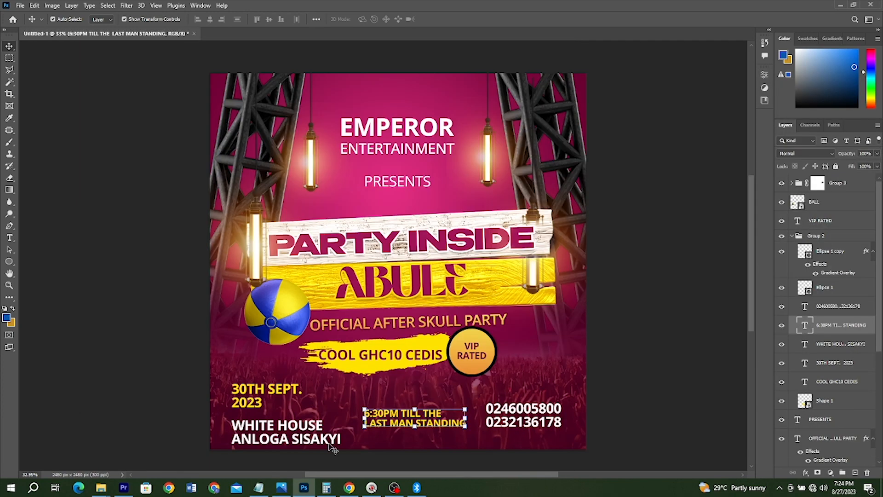
{"action": "left_click", "coordinate": [281, 488]}
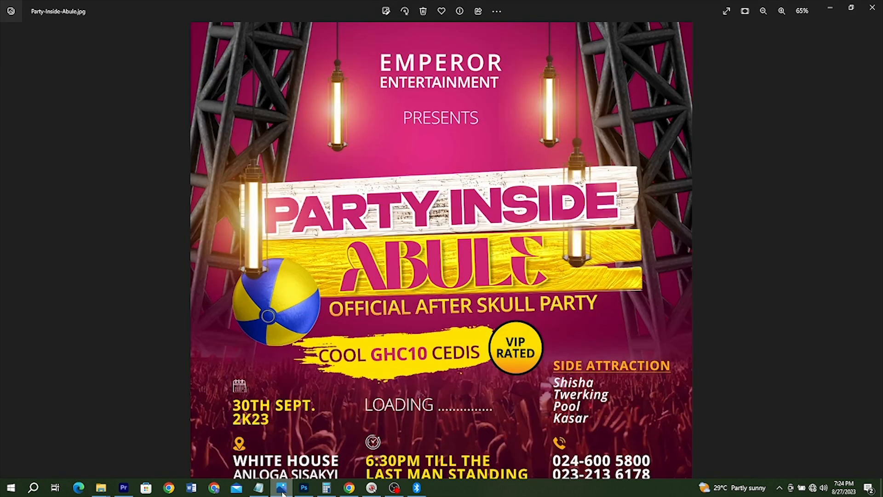
{"action": "left_click", "coordinate": [283, 492]}
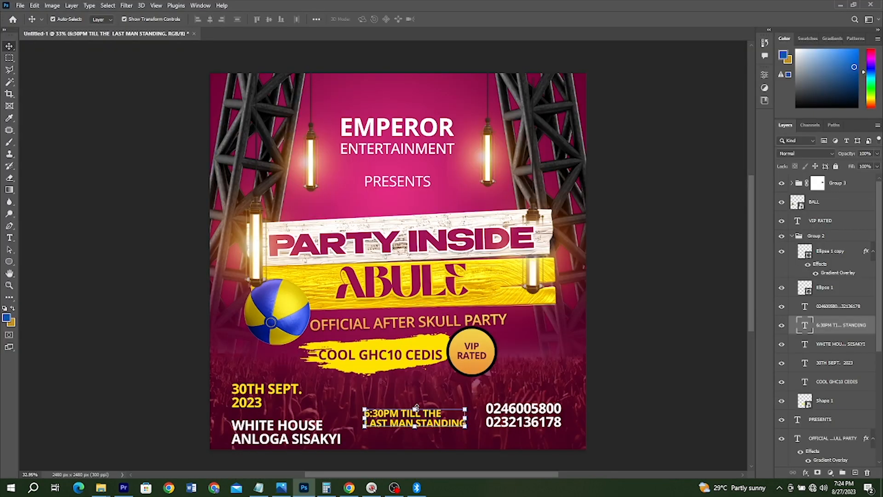